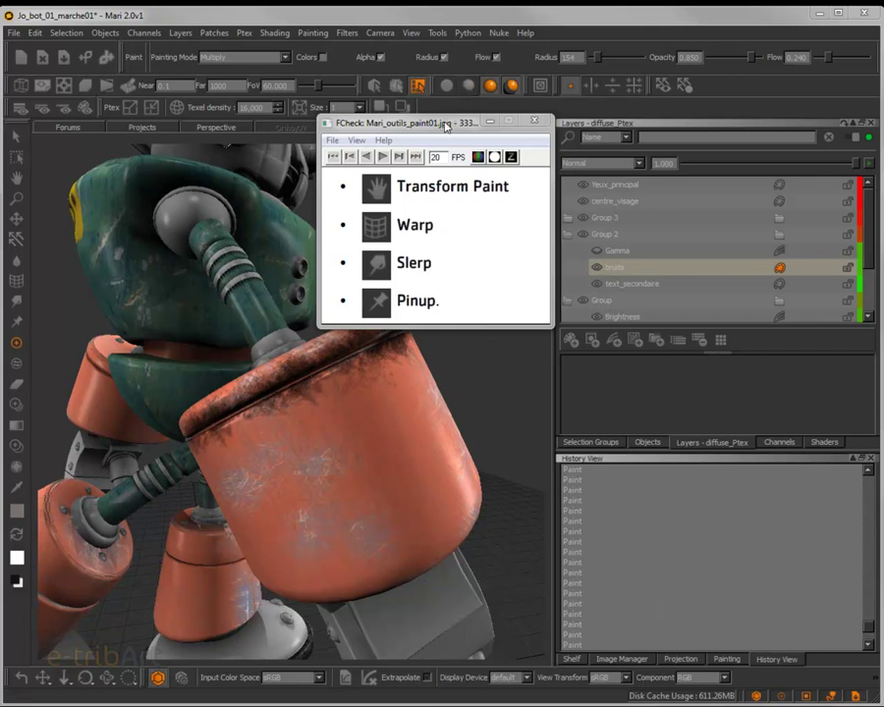
# Review the FCheck list of paint tools while moving its window clear of the robot, and minimize it.
pyautogui.moveTo(445, 125)
pyautogui.mouseDown()
pyautogui.moveTo(421, 149)
pyautogui.moveTo(446, 118)
pyautogui.moveTo(439, 111)
pyautogui.mouseUp()
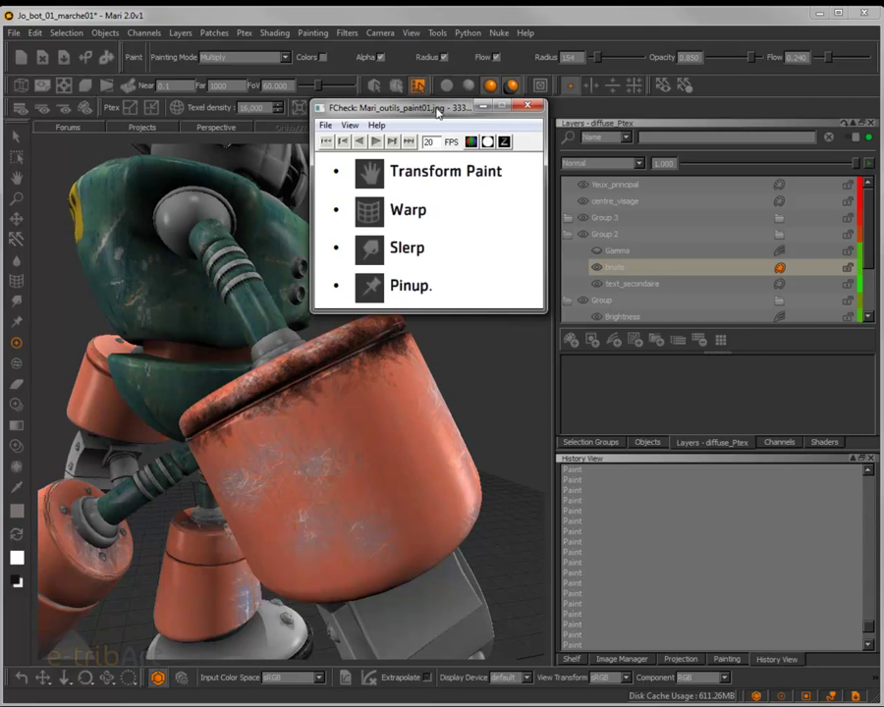
pyautogui.moveTo(438, 112)
pyautogui.mouseDown()
pyautogui.moveTo(586, 118)
pyautogui.moveTo(576, 106)
pyautogui.mouseUp()
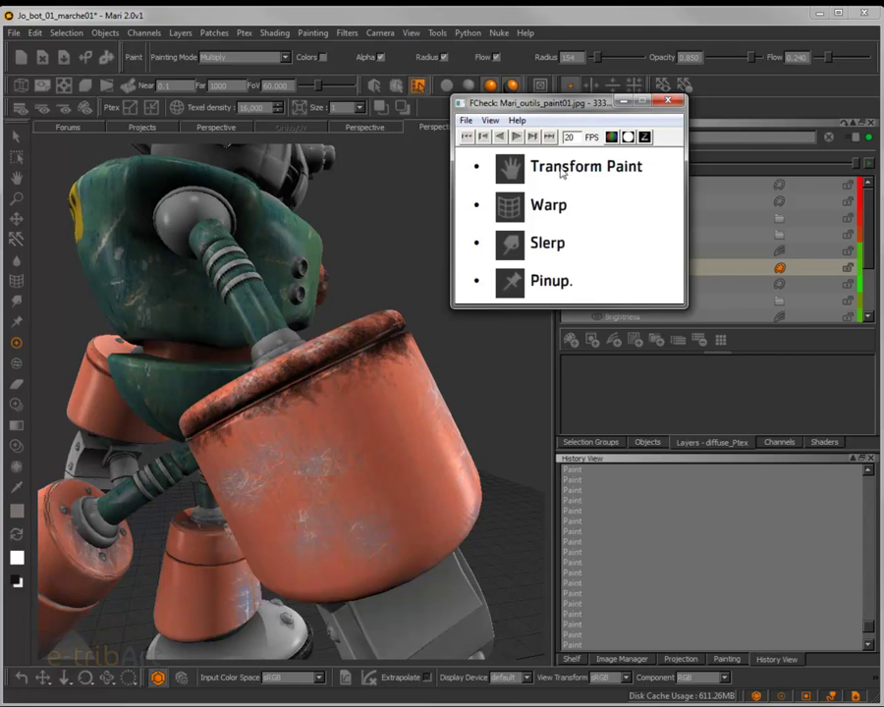
pyautogui.moveTo(556, 113); pyautogui.dragTo(528, 113)
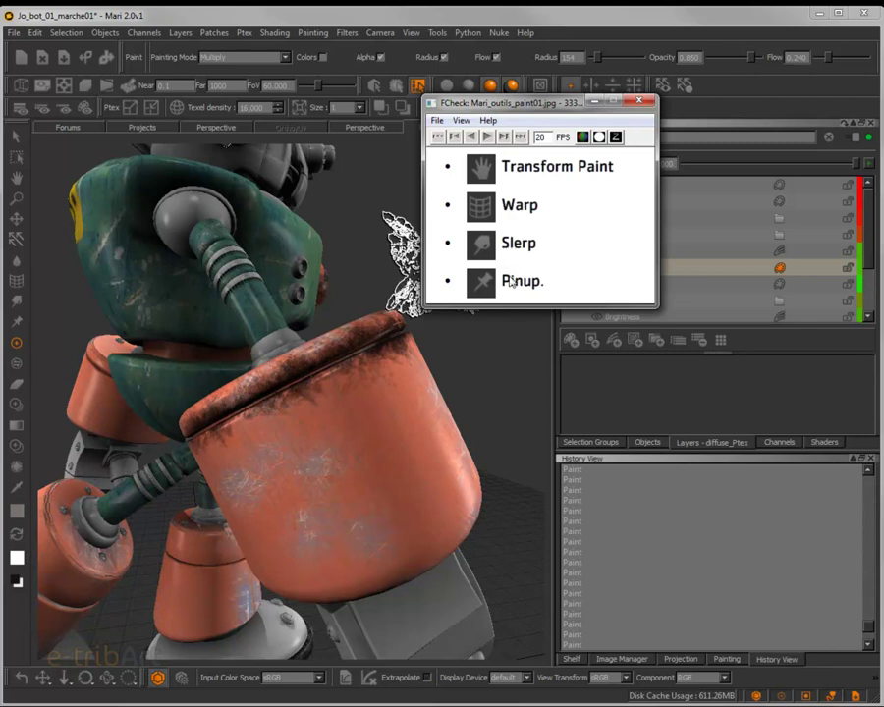
pyautogui.moveTo(541, 104); pyautogui.dragTo(537, 91)
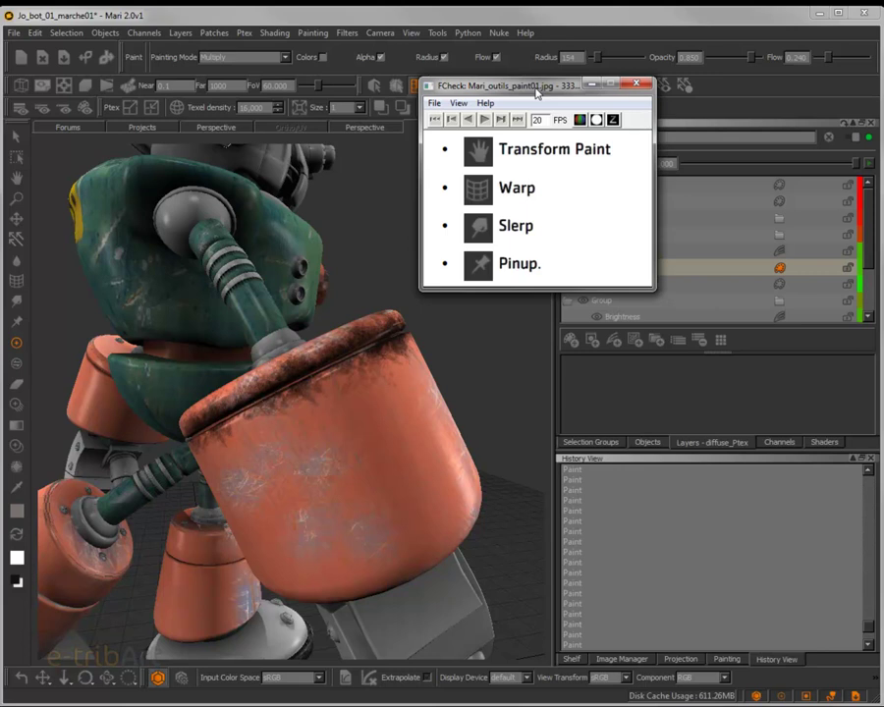
pyautogui.moveTo(538, 93); pyautogui.dragTo(564, 97)
pyautogui.click(616, 91)
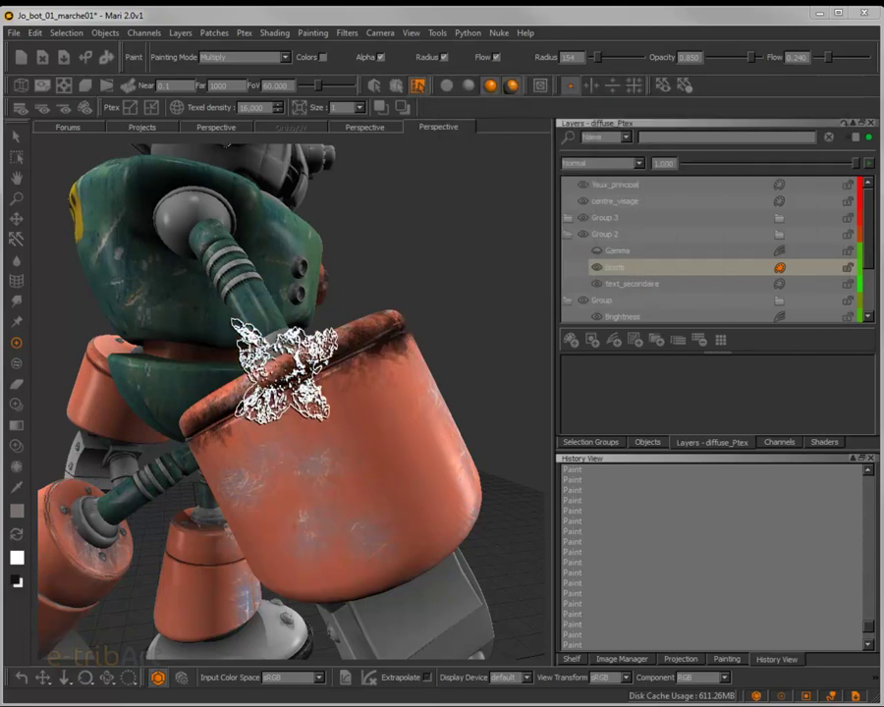
# Try an opaque dark brown paint colour with test strokes on the orange leg cylinder.
pyautogui.click(16, 511)
pyautogui.moveTo(592, 409); pyautogui.dragTo(603, 433)
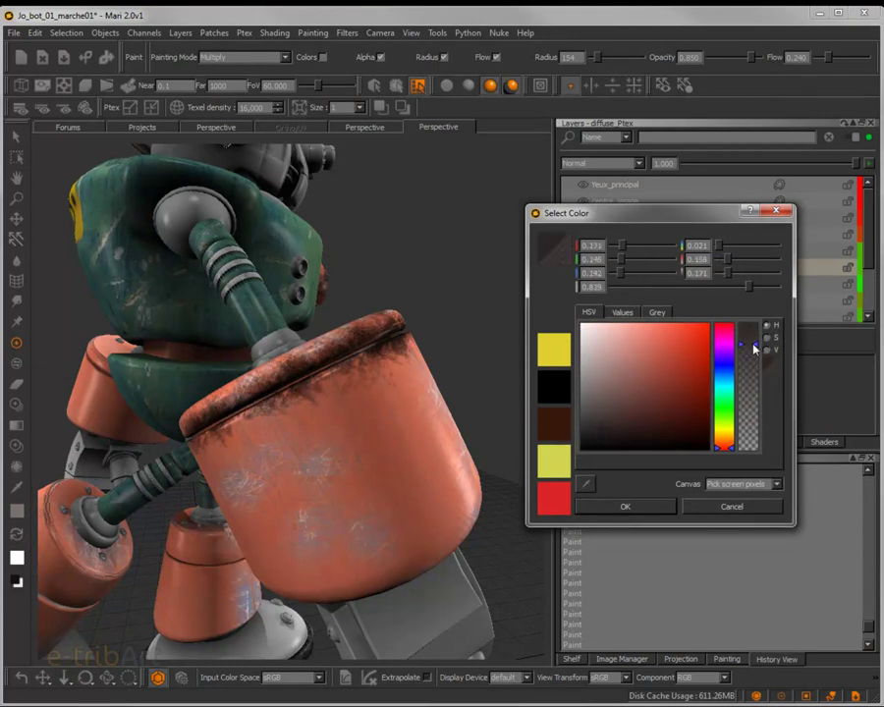
pyautogui.moveTo(755, 349); pyautogui.dragTo(757, 325)
pyautogui.moveTo(604, 431); pyautogui.dragTo(603, 427)
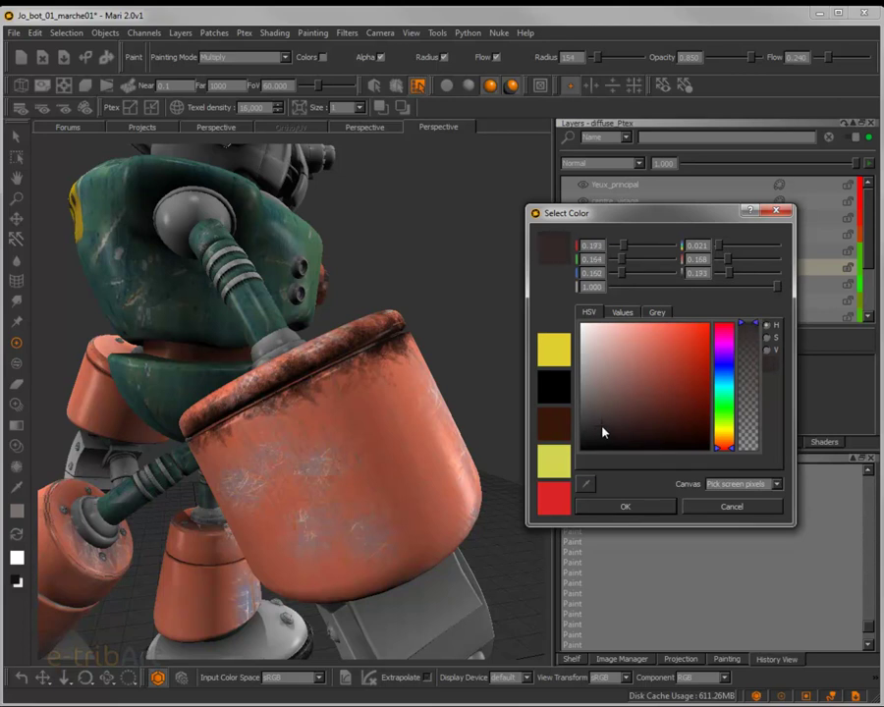
pyautogui.click(775, 212)
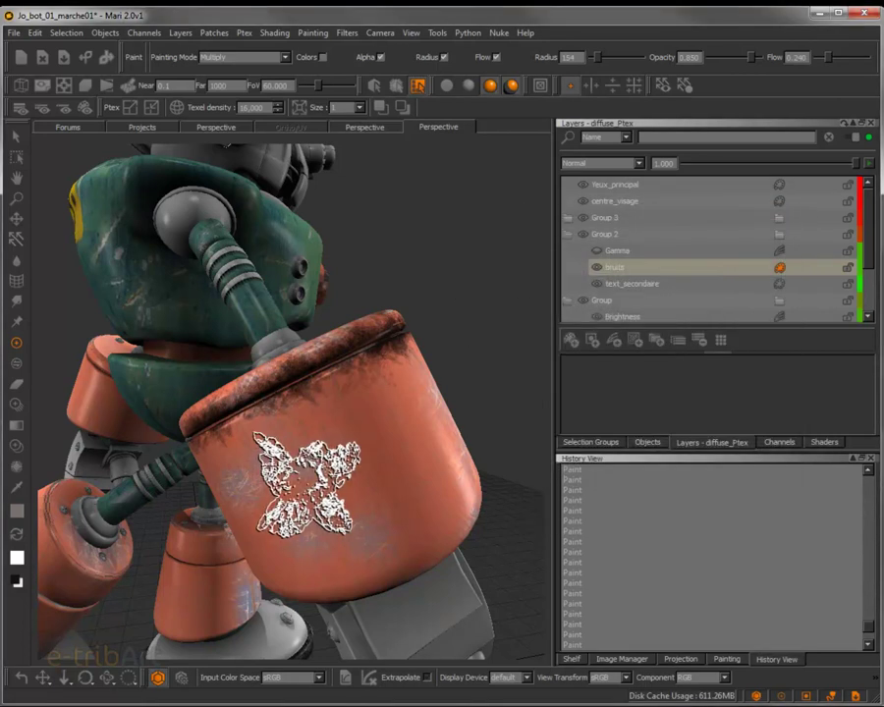
pyautogui.click(336, 474)
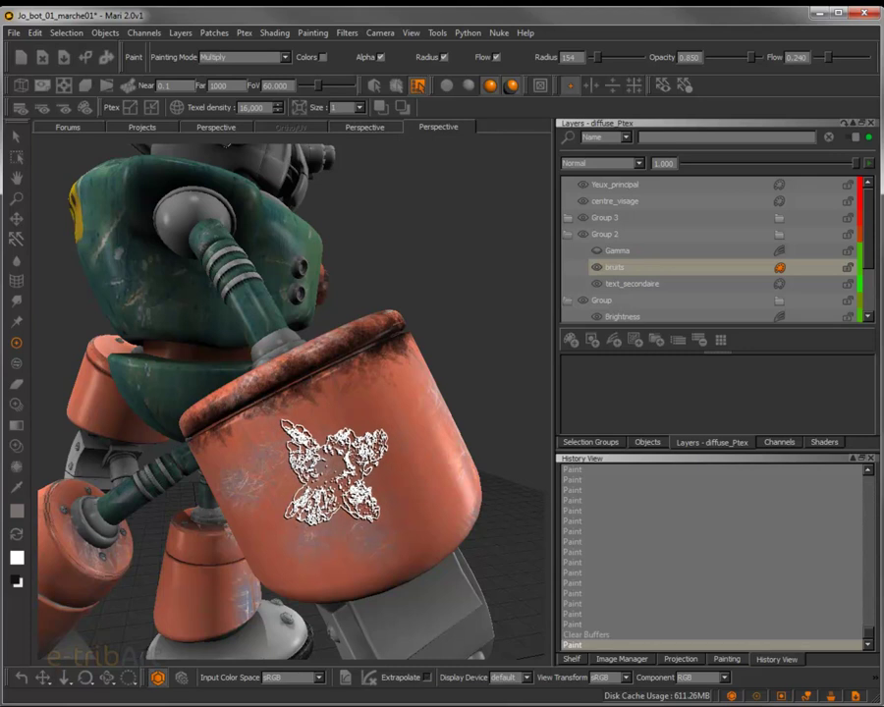
pyautogui.moveTo(376, 467)
pyautogui.mouseDown()
pyautogui.moveTo(373, 436)
pyautogui.moveTo(364, 454)
pyautogui.moveTo(325, 469)
pyautogui.mouseUp()
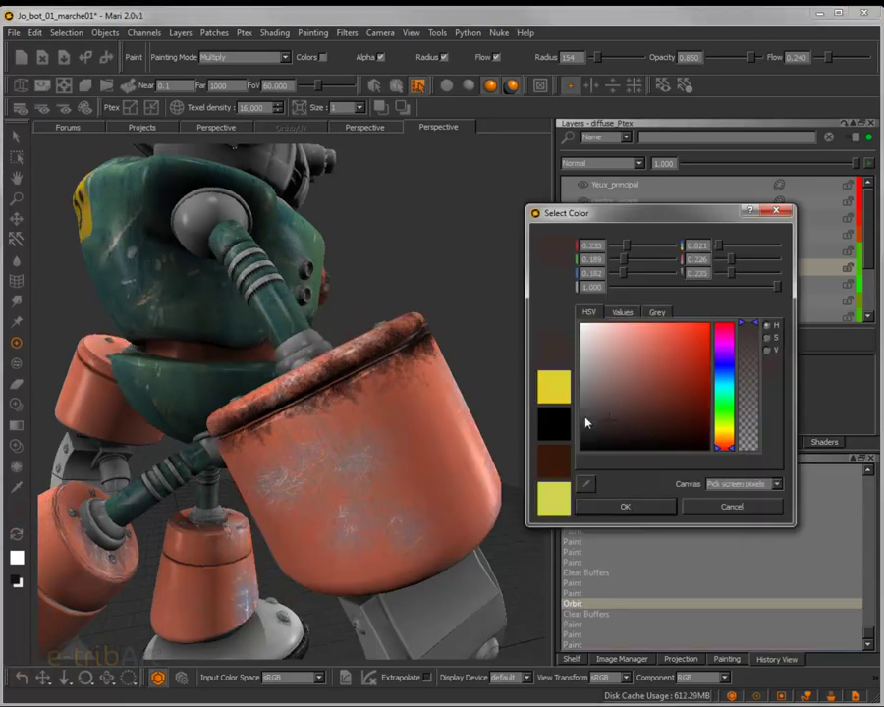
# Set the paint colour to a darker, near-black brown and paint a patch on the middle of the orange cylinder.
pyautogui.click(600, 426)
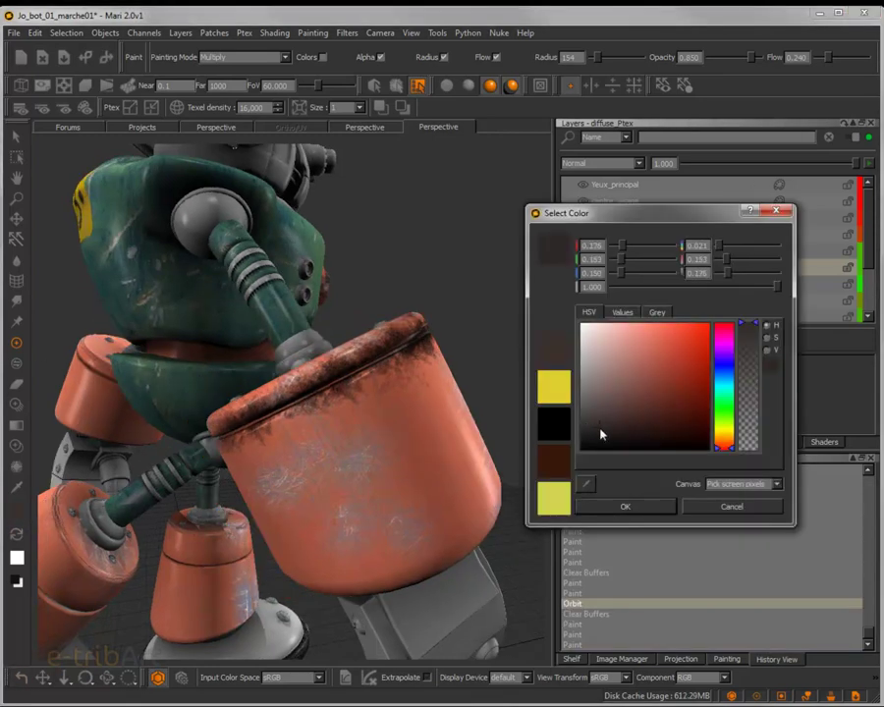
pyautogui.click(626, 506)
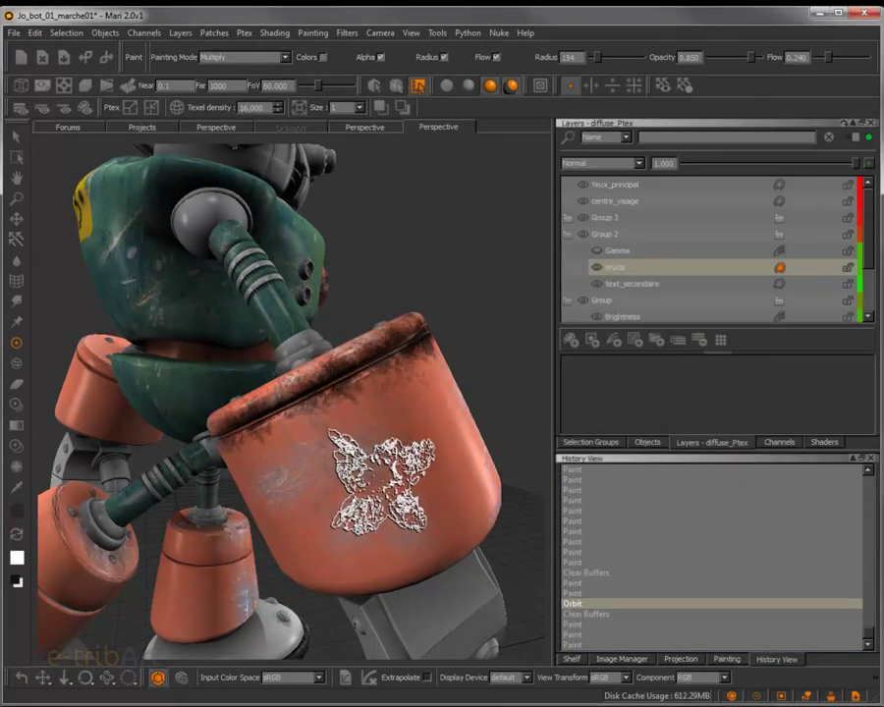
pyautogui.click(431, 450)
pyautogui.click(375, 477)
pyautogui.click(395, 470)
pyautogui.click(411, 457)
# Darken and widen the patch on the orange cylinder using brush radii of 54 and 118.
pyautogui.press('r')
pyautogui.moveTo(411, 458)
pyautogui.mouseDown()
pyautogui.moveTo(391, 460)
pyautogui.moveTo(395, 465)
pyautogui.mouseUp()
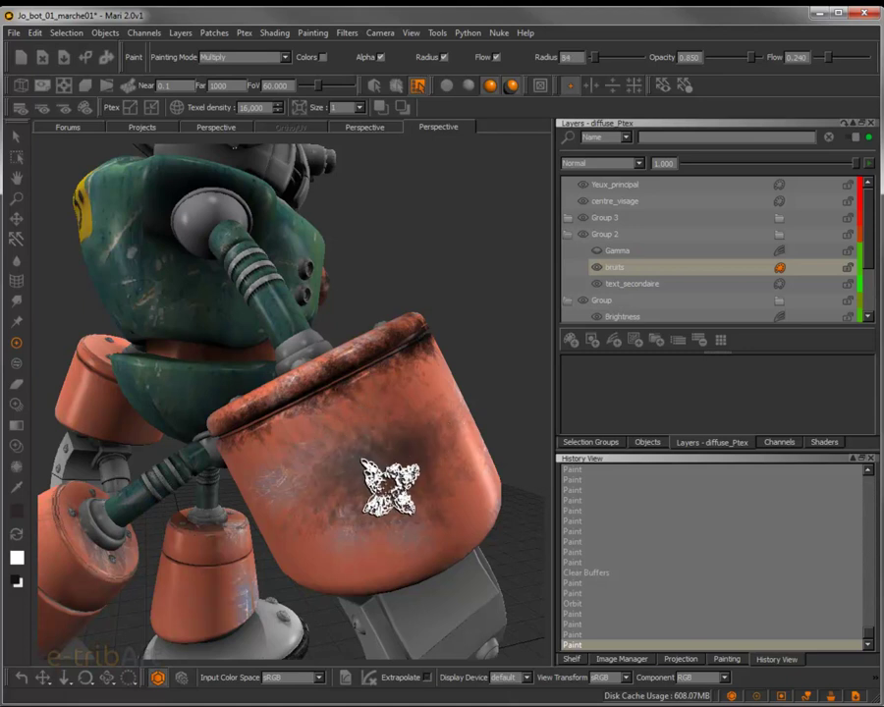
pyautogui.click(411, 468)
pyautogui.moveTo(435, 454)
pyautogui.keyDown('shift'); pyautogui.mouseDown()
pyautogui.moveTo(420, 430)
pyautogui.moveTo(427, 435)
pyautogui.moveTo(343, 479)
pyautogui.mouseUp(); pyautogui.keyUp('shift')
pyautogui.click(343, 482)
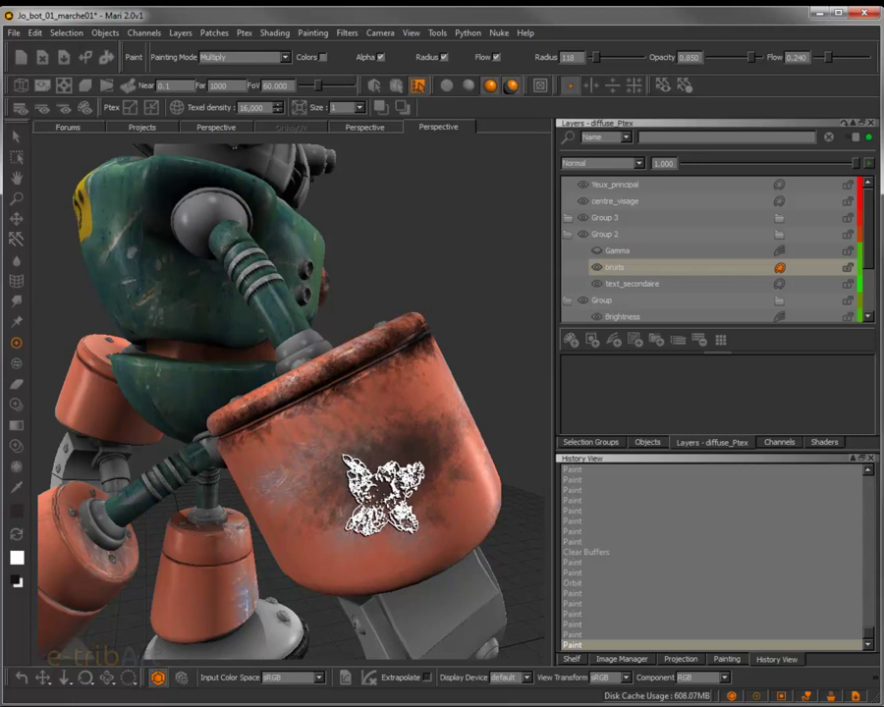
# Move, rotate and scale the unbaked dark patch on the cylinder with Transform Paint.
pyautogui.click(17, 178)
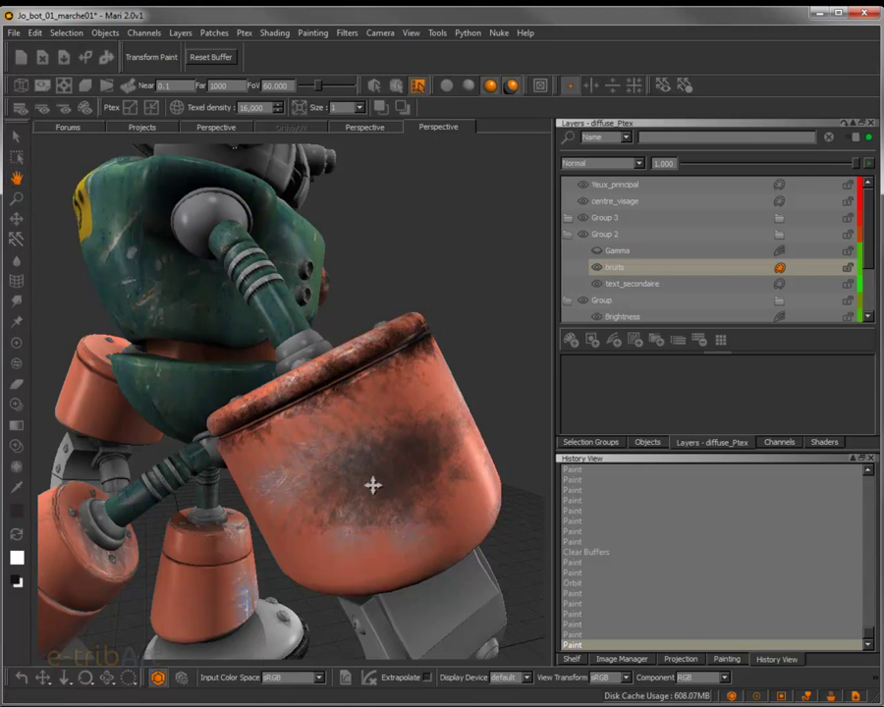
pyautogui.moveTo(370, 486)
pyautogui.mouseDown()
pyautogui.moveTo(379, 484)
pyautogui.moveTo(321, 527)
pyautogui.moveTo(360, 575)
pyautogui.moveTo(339, 469)
pyautogui.moveTo(336, 493)
pyautogui.moveTo(365, 478)
pyautogui.moveTo(280, 503)
pyautogui.moveTo(292, 503)
pyautogui.mouseUp()
pyautogui.moveTo(344, 462)
pyautogui.mouseDown()
pyautogui.moveTo(389, 479)
pyautogui.moveTo(381, 501)
pyautogui.moveTo(395, 470)
pyautogui.moveTo(383, 484)
pyautogui.moveTo(345, 492)
pyautogui.mouseUp()
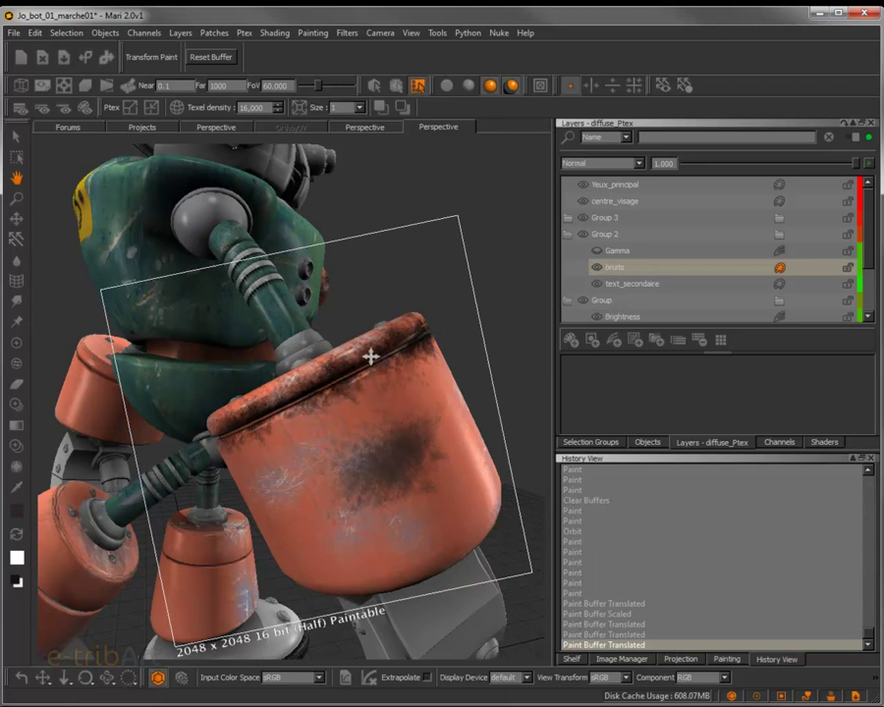
# Undo the last paint buffer translation and reposition the buffer slightly with Transform Paint.
pyautogui.click(15, 283)
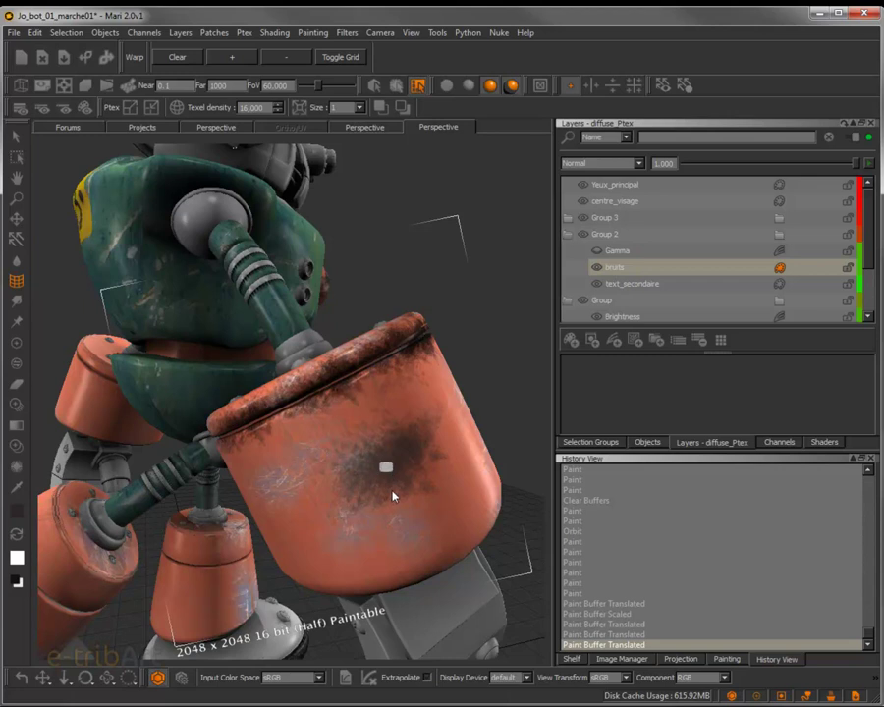
pyautogui.hotkey('ctrl', 'z')
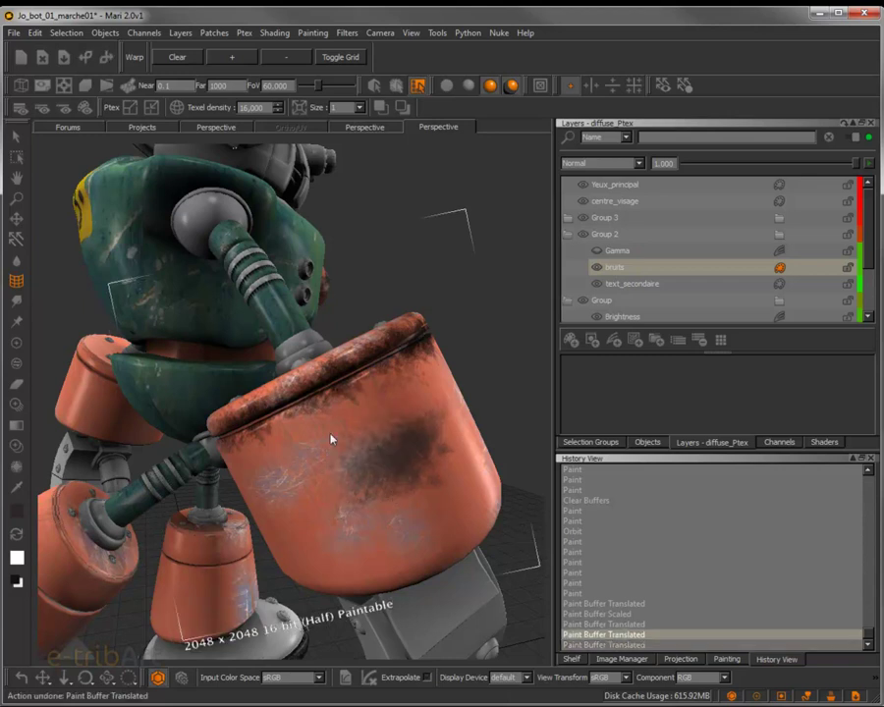
pyautogui.click(16, 178)
pyautogui.moveTo(311, 473)
pyautogui.mouseDown()
pyautogui.moveTo(321, 471)
pyautogui.moveTo(297, 480)
pyautogui.moveTo(311, 474)
pyautogui.mouseUp()
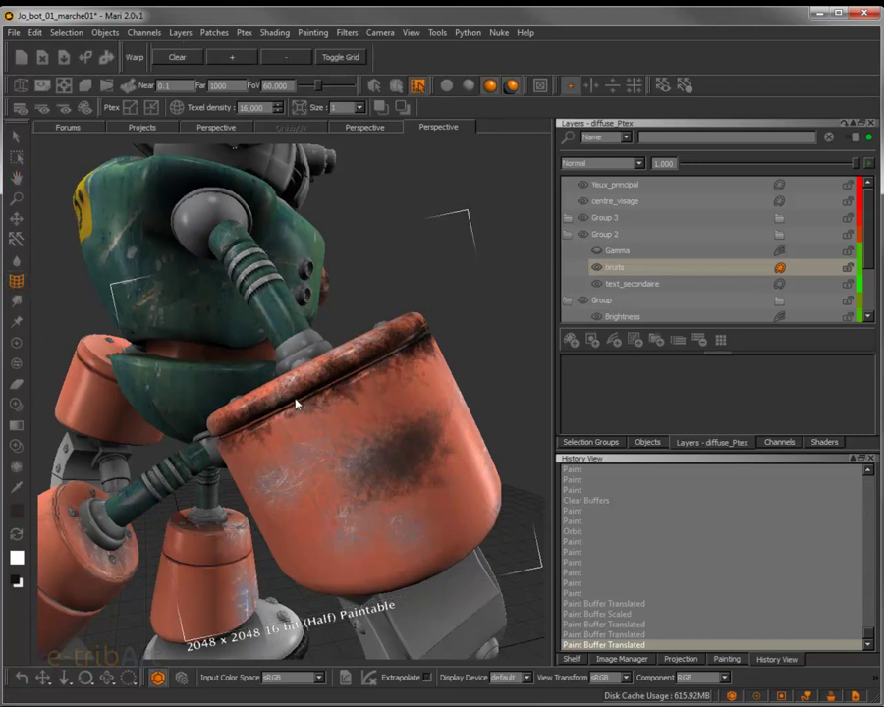
# Draw a Warp grid around the dark patch and increase its subdivisions to four by four cells.
pyautogui.moveTo(320, 436)
pyautogui.mouseDown()
pyautogui.moveTo(437, 519)
pyautogui.moveTo(499, 534)
pyautogui.mouseUp()
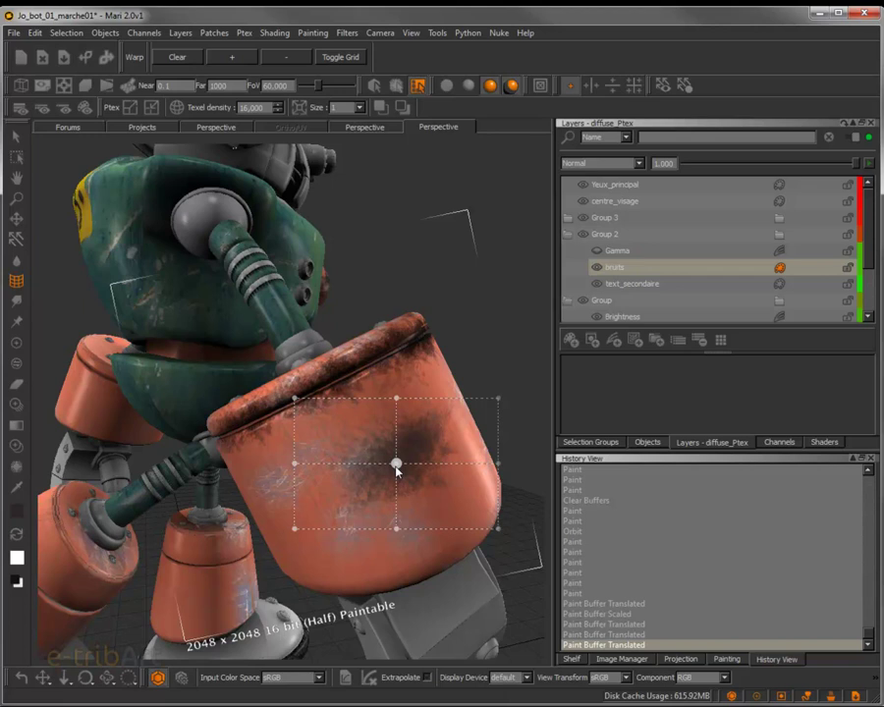
pyautogui.press('+')
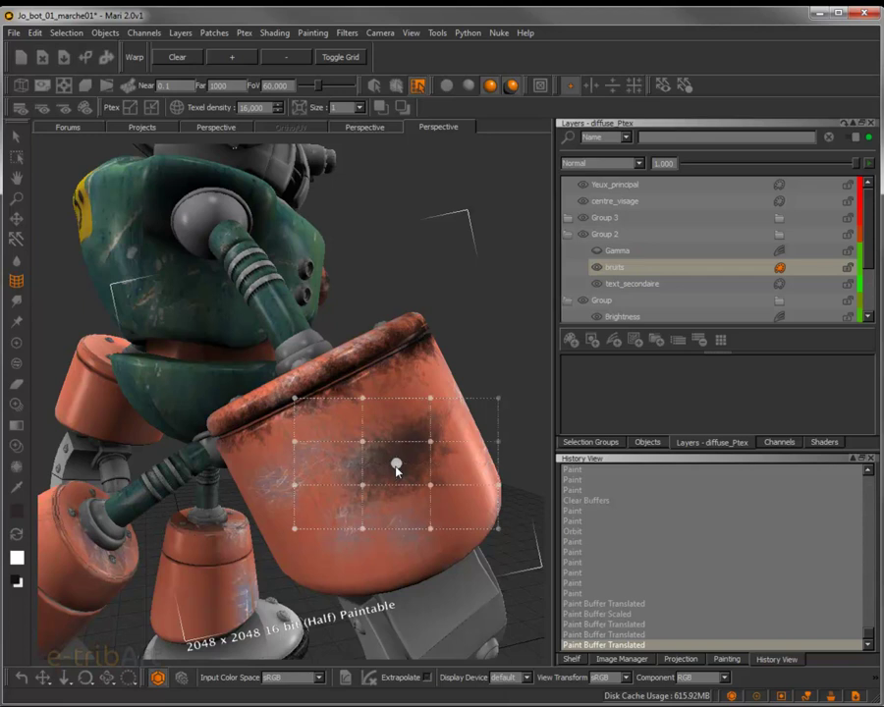
pyautogui.press('+')
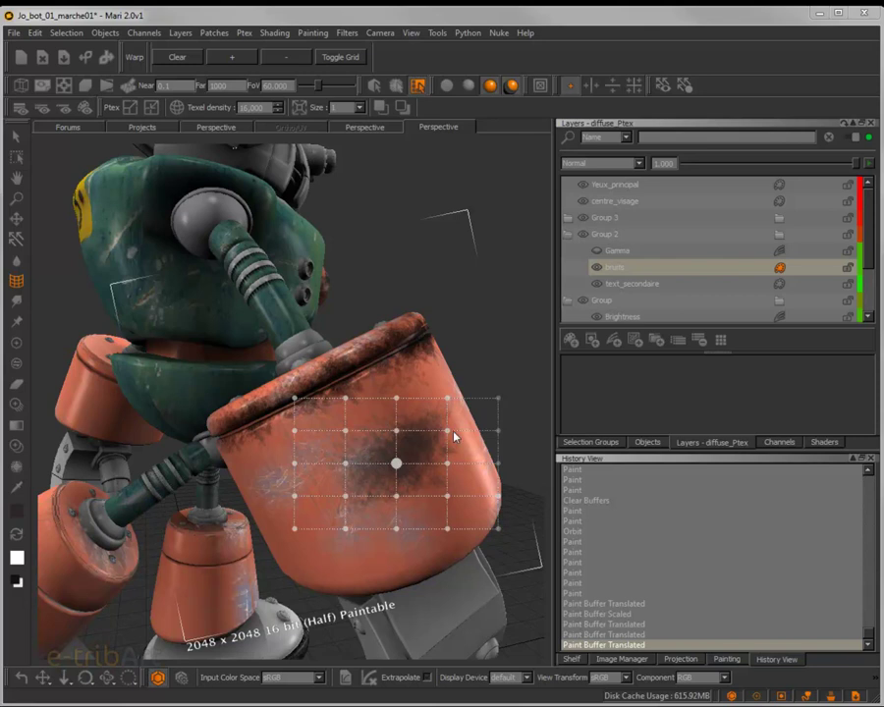
# Distort the dark patch by pulling the four-by-four warp grid's corner, edge and inner points to new positions.
pyautogui.moveTo(499, 400); pyautogui.dragTo(489, 366)
pyautogui.moveTo(449, 402)
pyautogui.mouseDown()
pyautogui.moveTo(442, 393)
pyautogui.moveTo(384, 412)
pyautogui.moveTo(338, 444)
pyautogui.moveTo(343, 477)
pyautogui.moveTo(283, 515)
pyautogui.moveTo(288, 566)
pyautogui.mouseUp()
pyautogui.moveTo(344, 533)
pyautogui.mouseDown()
pyautogui.moveTo(332, 554)
pyautogui.moveTo(374, 558)
pyautogui.moveTo(413, 535)
pyautogui.moveTo(433, 541)
pyautogui.mouseUp()
pyautogui.moveTo(402, 497); pyautogui.dragTo(404, 460)
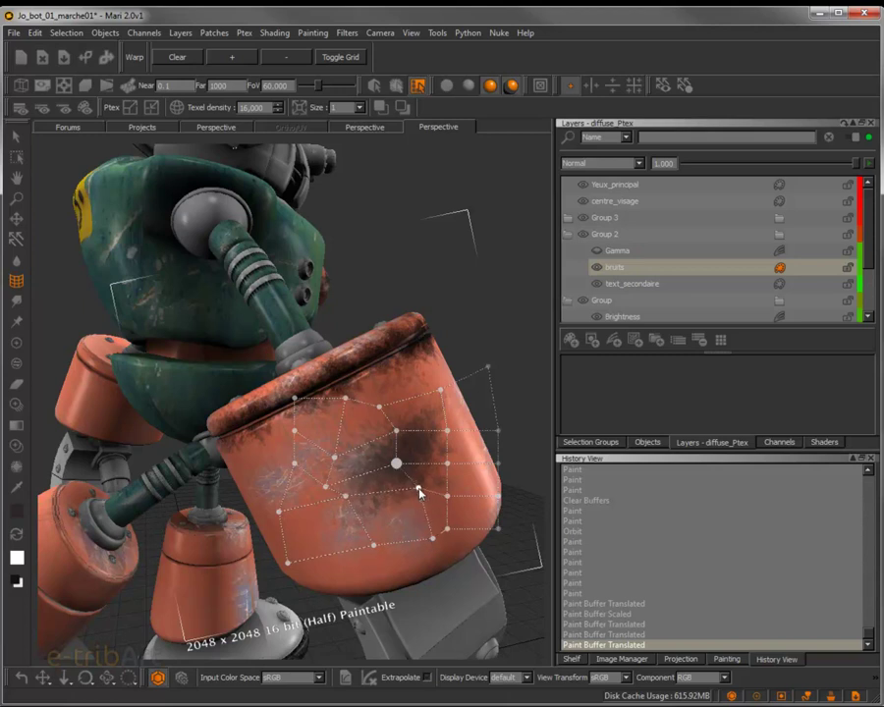
pyautogui.moveTo(336, 460); pyautogui.dragTo(320, 449)
pyautogui.moveTo(300, 400)
pyautogui.mouseDown()
pyautogui.moveTo(252, 459)
pyautogui.moveTo(264, 484)
pyautogui.moveTo(333, 476)
pyautogui.moveTo(327, 445)
pyautogui.mouseUp()
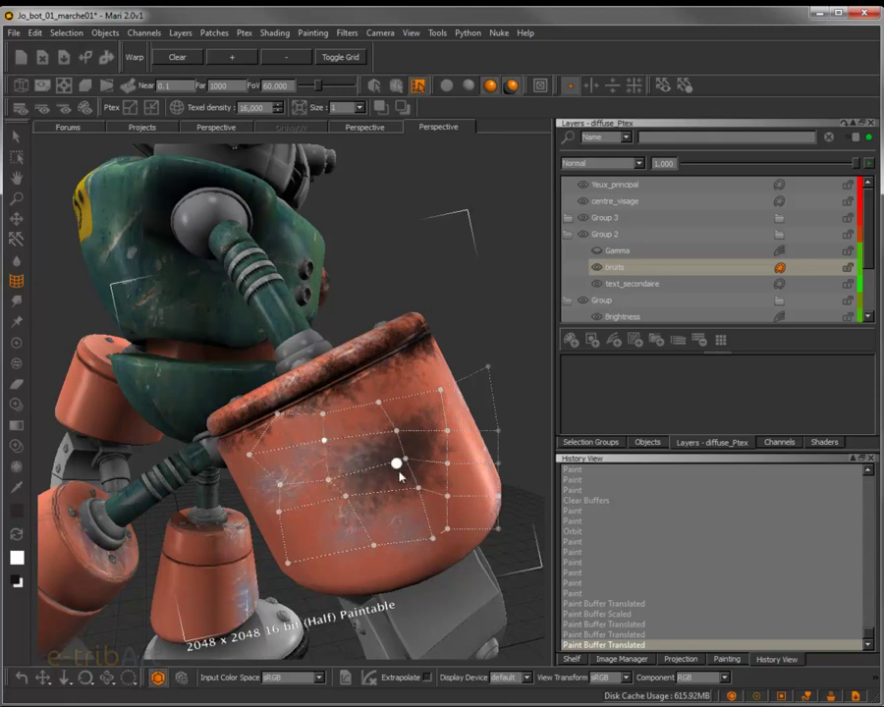
pyautogui.moveTo(396, 463)
pyautogui.mouseDown()
pyautogui.moveTo(405, 469)
pyautogui.moveTo(416, 454)
pyautogui.moveTo(399, 471)
pyautogui.moveTo(465, 449)
pyautogui.mouseUp()
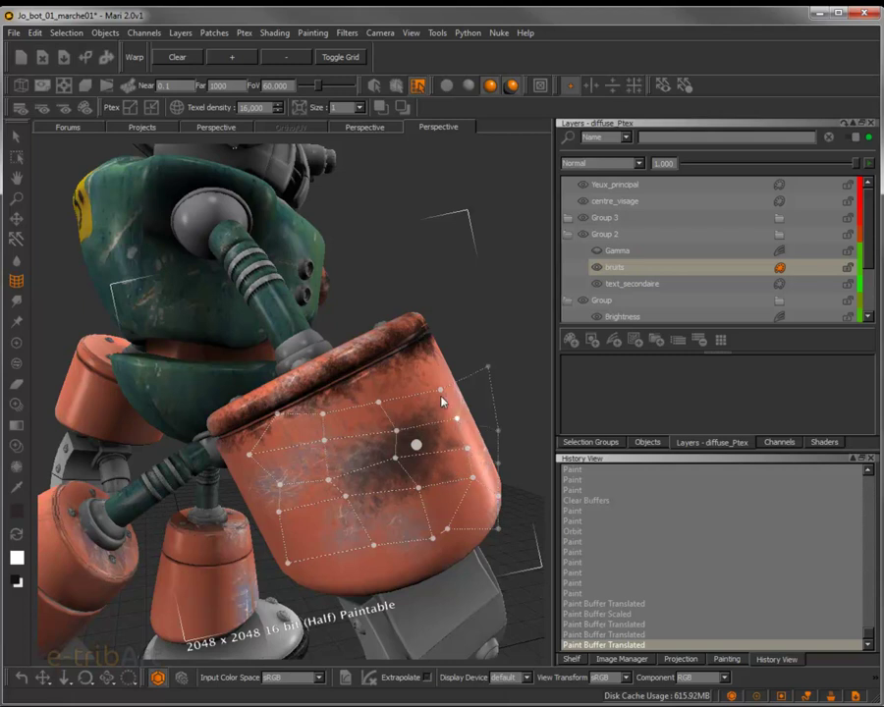
pyautogui.moveTo(418, 488); pyautogui.dragTo(407, 490)
# Apply the warp and nudge the paint buffer slightly with Transform Paint.
pyautogui.click(16, 178)
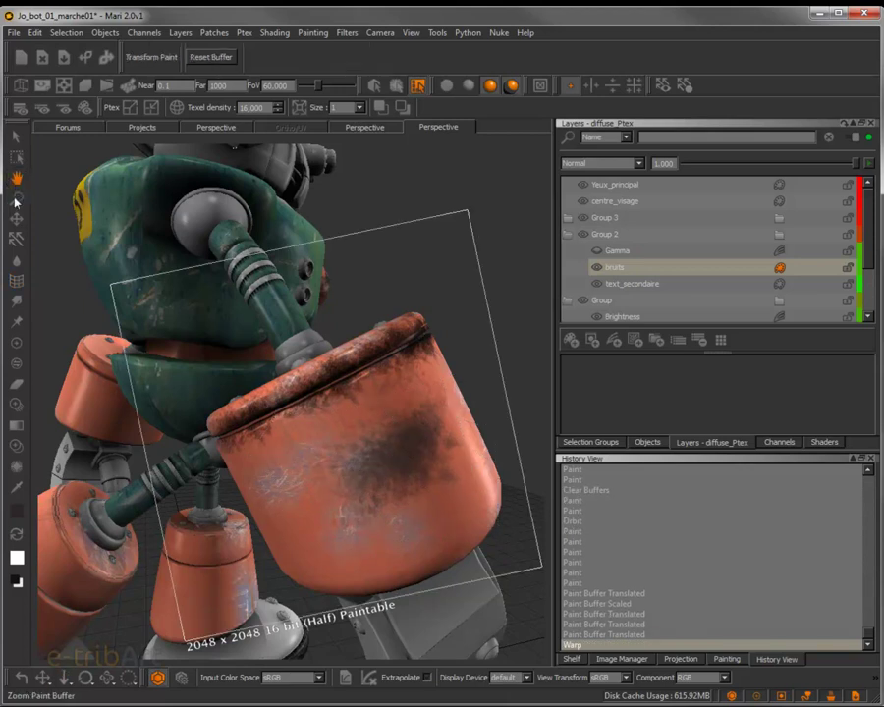
pyautogui.moveTo(356, 470)
pyautogui.keyDown('alt'); pyautogui.mouseDown()
pyautogui.moveTo(348, 471)
pyautogui.moveTo(359, 468)
pyautogui.mouseUp(); pyautogui.keyUp('alt')
pyautogui.moveTo(358, 468); pyautogui.dragTo(377, 460, button='middle')
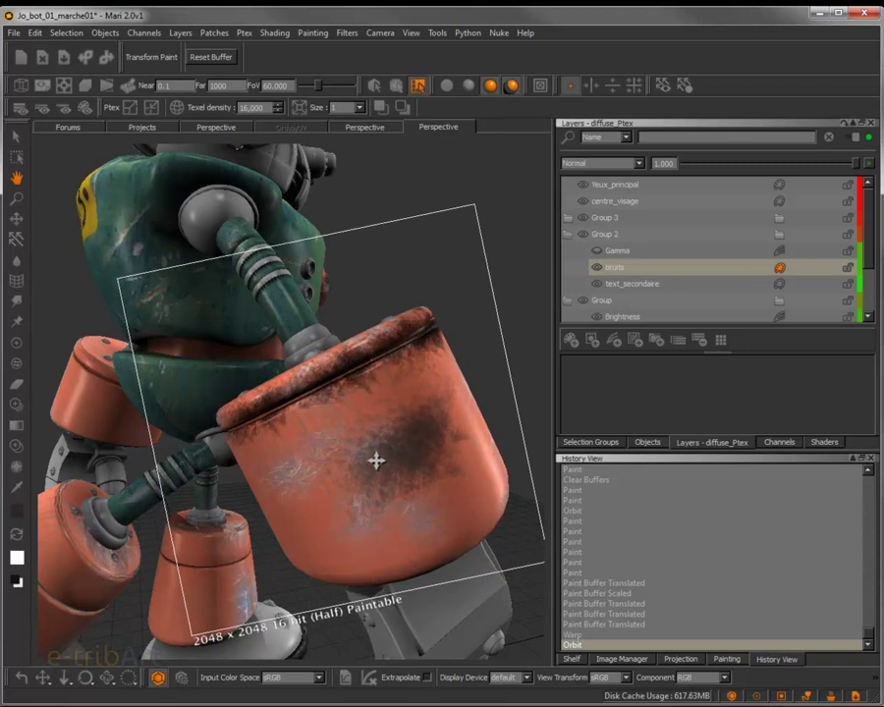
pyautogui.moveTo(377, 461); pyautogui.dragTo(376, 462)
# Draw a new Warp grid around the dark patch and reduce it to three by three cells.
pyautogui.click(21, 282)
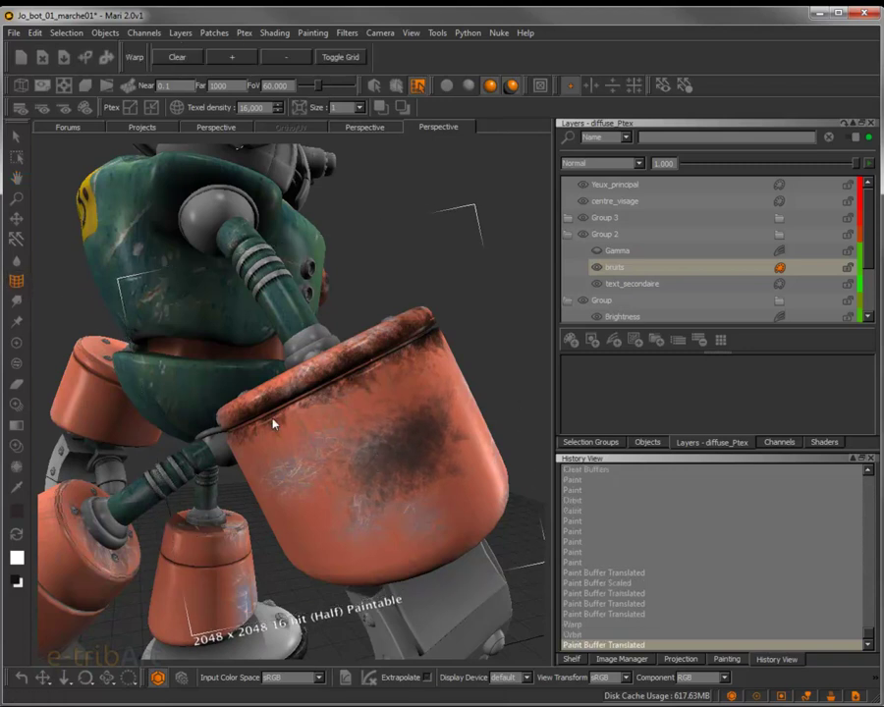
pyautogui.moveTo(304, 393); pyautogui.dragTo(512, 547)
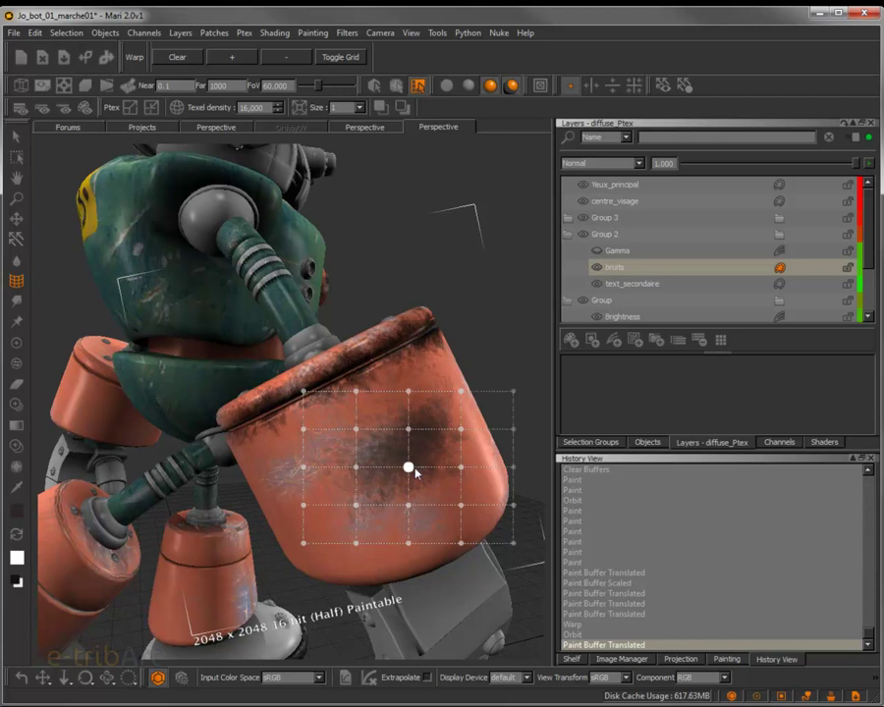
pyautogui.press('-')
# Warp the dark patch by moving the three-by-three grid's inner and edge points, and shift the paint buffer slightly with Transform Paint.
pyautogui.moveTo(443, 446); pyautogui.dragTo(444, 421)
pyautogui.moveTo(376, 442); pyautogui.dragTo(369, 515)
pyautogui.moveTo(444, 493); pyautogui.dragTo(505, 417)
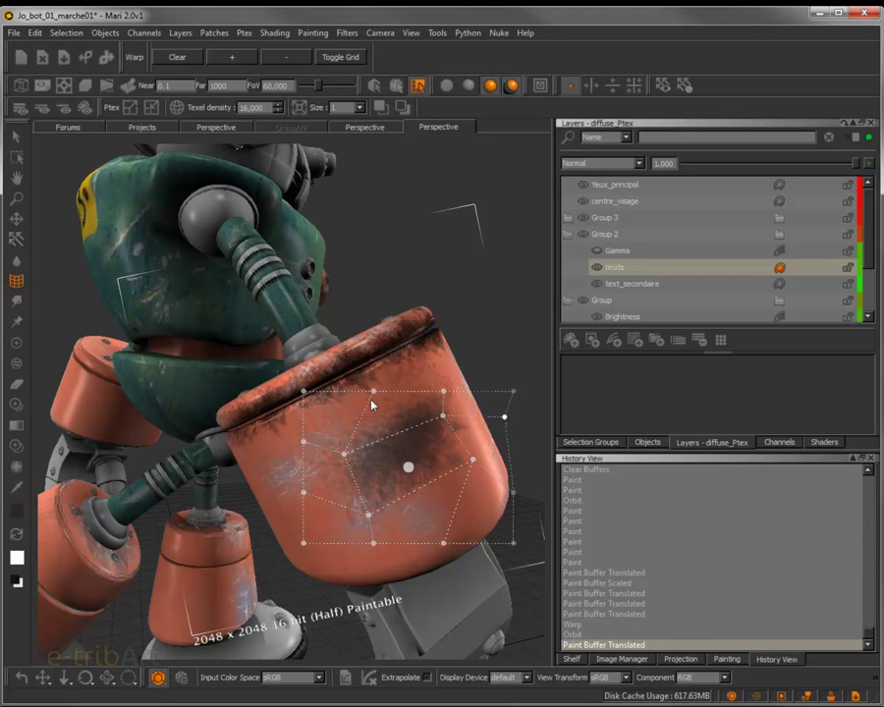
pyautogui.moveTo(373, 392)
pyautogui.mouseDown()
pyautogui.moveTo(383, 425)
pyautogui.moveTo(381, 409)
pyautogui.mouseUp()
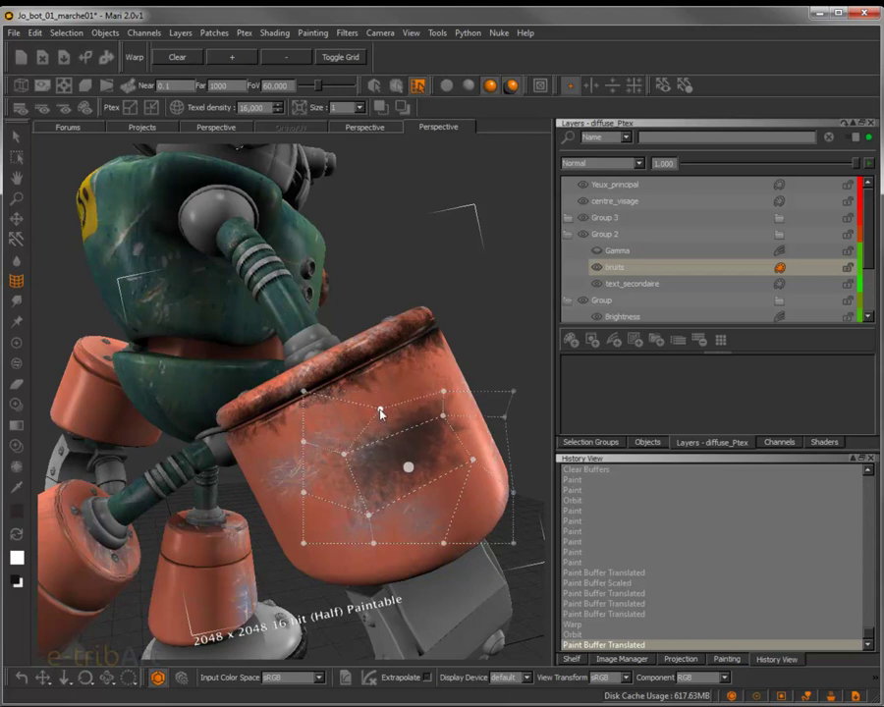
pyautogui.moveTo(442, 417); pyautogui.dragTo(446, 428)
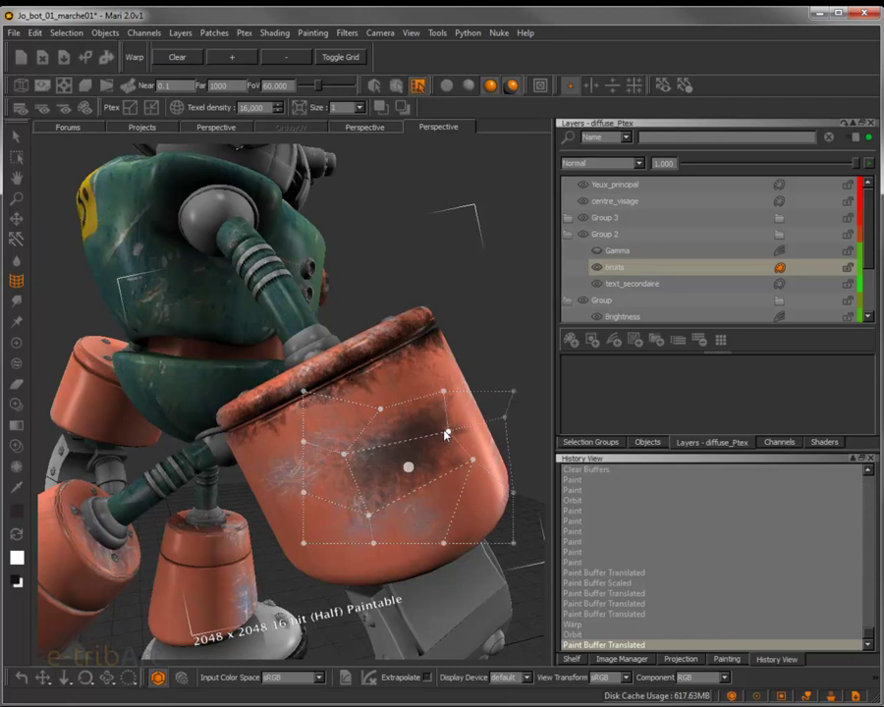
pyautogui.click(17, 179)
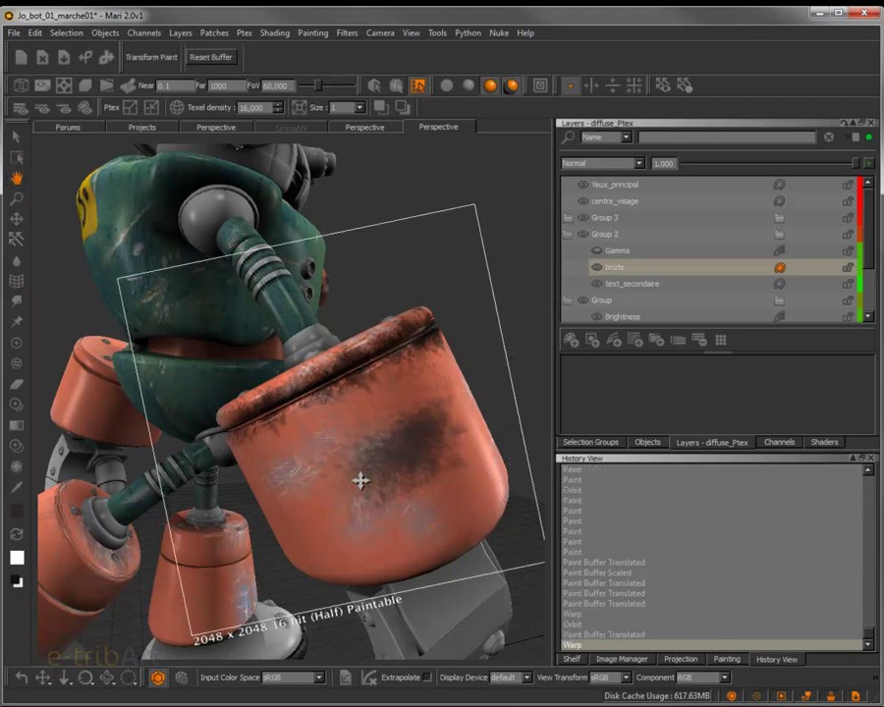
pyautogui.moveTo(361, 481)
pyautogui.mouseDown()
pyautogui.moveTo(375, 475)
pyautogui.moveTo(350, 485)
pyautogui.moveTo(359, 479)
pyautogui.mouseUp()
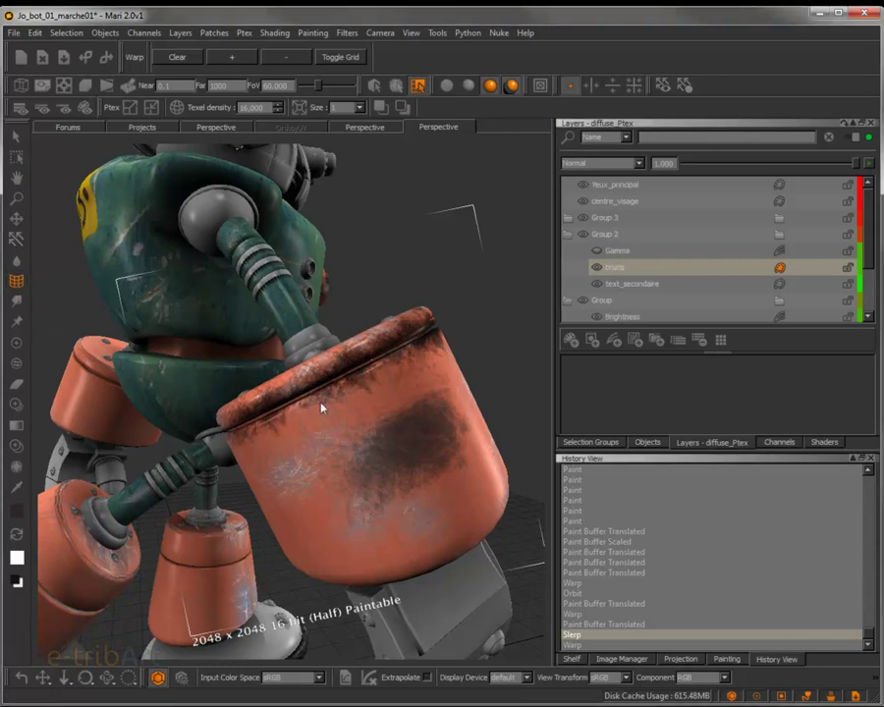
# Draw Warp grids around the dark patch and pull their upper inner, top-edge and right-edge points to distort it.
pyautogui.moveTo(319, 399)
pyautogui.mouseDown()
pyautogui.moveTo(444, 448)
pyautogui.moveTo(481, 540)
pyautogui.mouseUp()
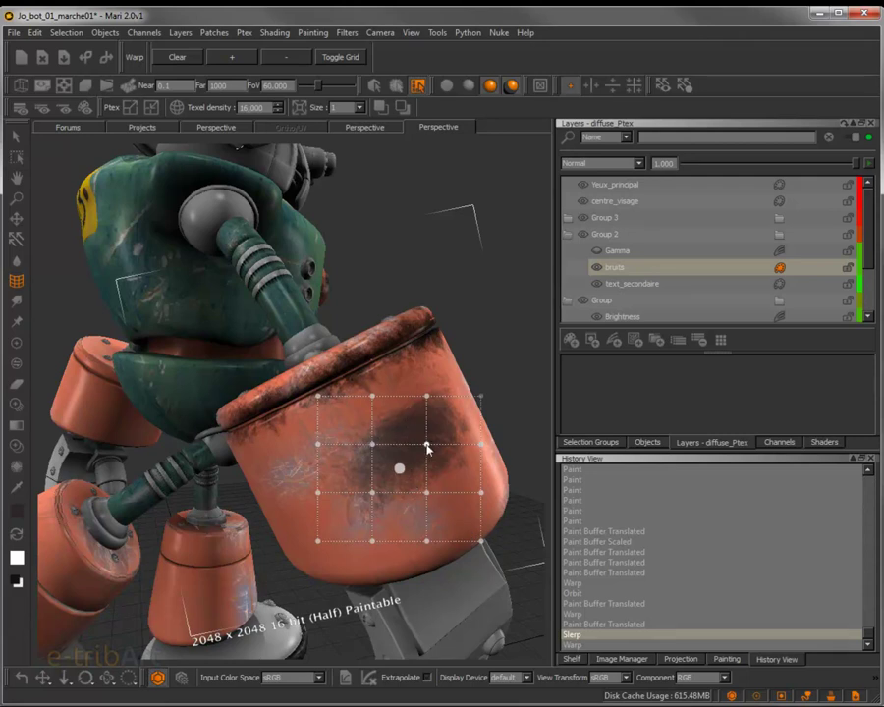
pyautogui.moveTo(428, 447); pyautogui.dragTo(432, 432)
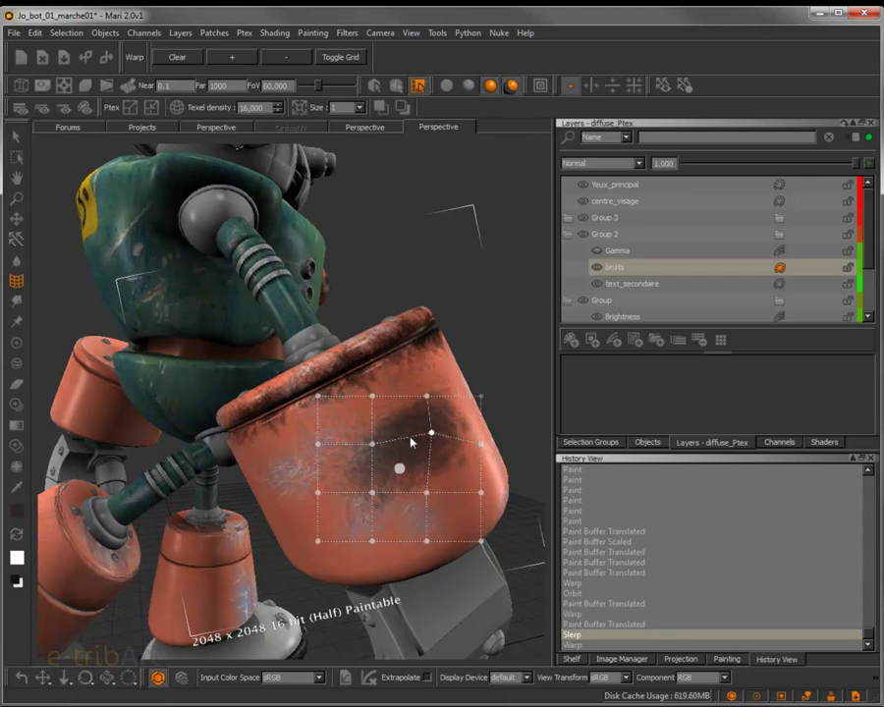
pyautogui.moveTo(331, 389); pyautogui.dragTo(481, 535)
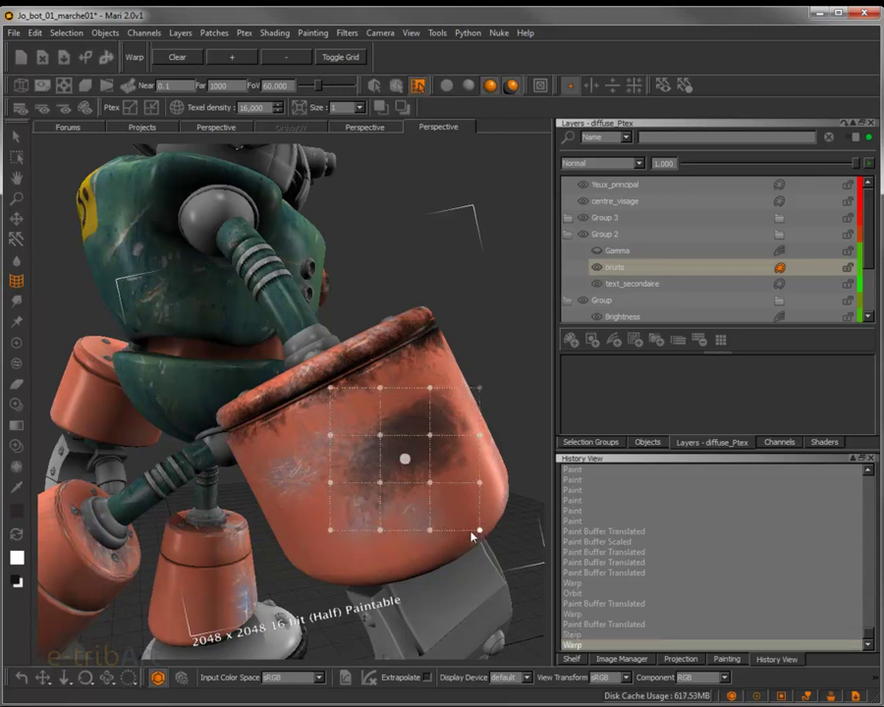
pyautogui.moveTo(380, 435); pyautogui.dragTo(366, 412)
pyautogui.moveTo(430, 435); pyautogui.dragTo(448, 357)
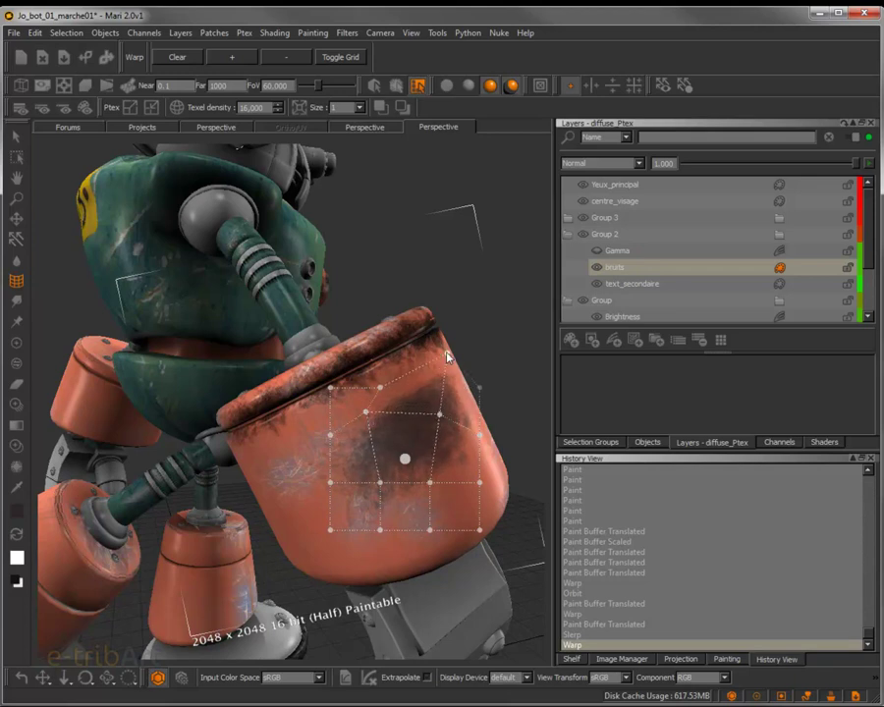
pyautogui.moveTo(480, 436); pyautogui.dragTo(504, 450)
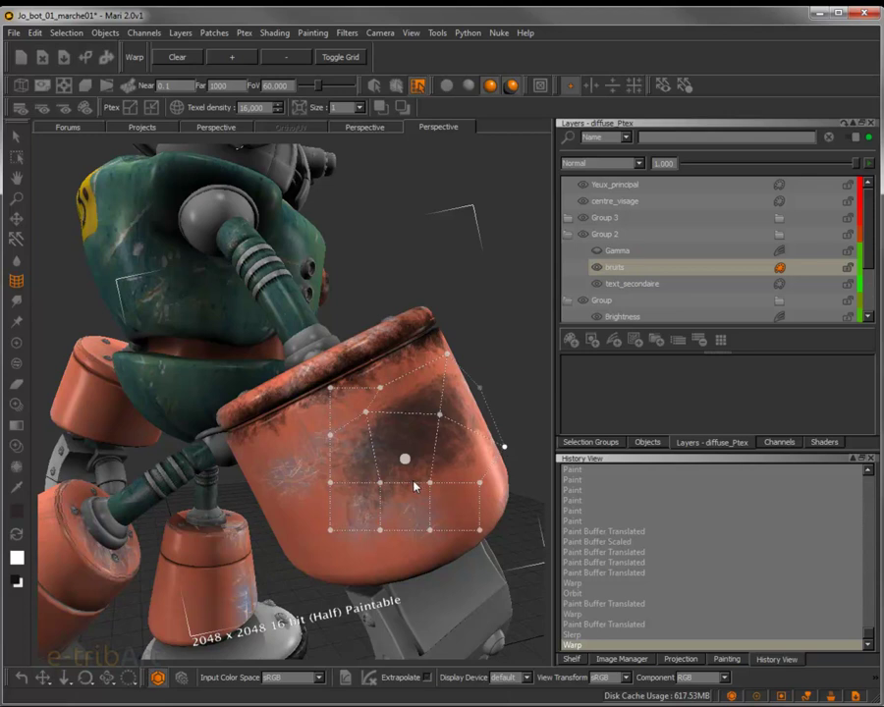
# Draw a larger Warp grid around the dark patch and pull its left-hand and left inner points toward the lower left.
pyautogui.moveTo(292, 366); pyautogui.dragTo(501, 556)
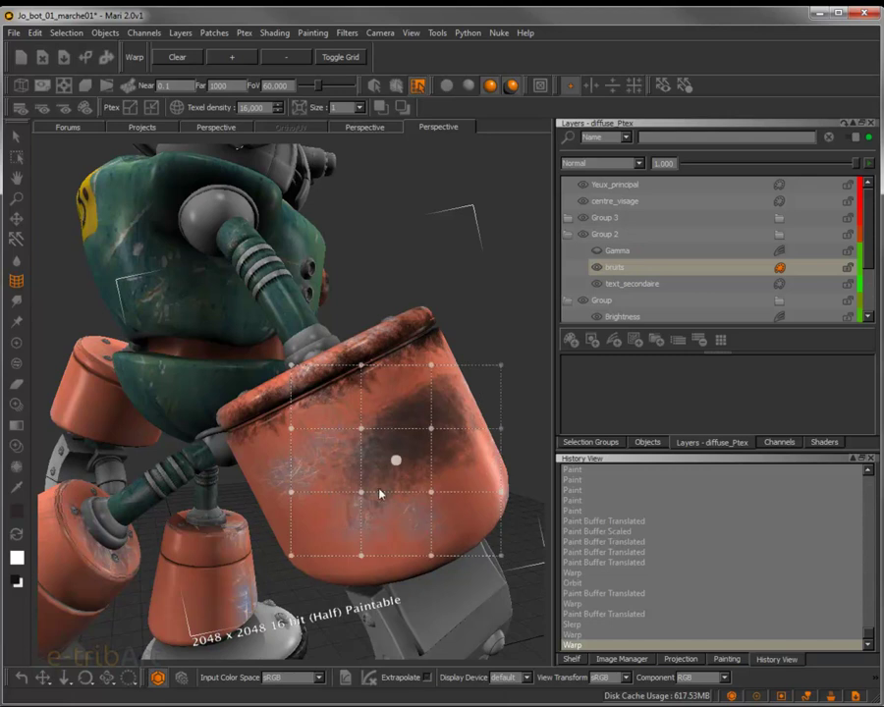
pyautogui.moveTo(361, 491); pyautogui.dragTo(256, 516)
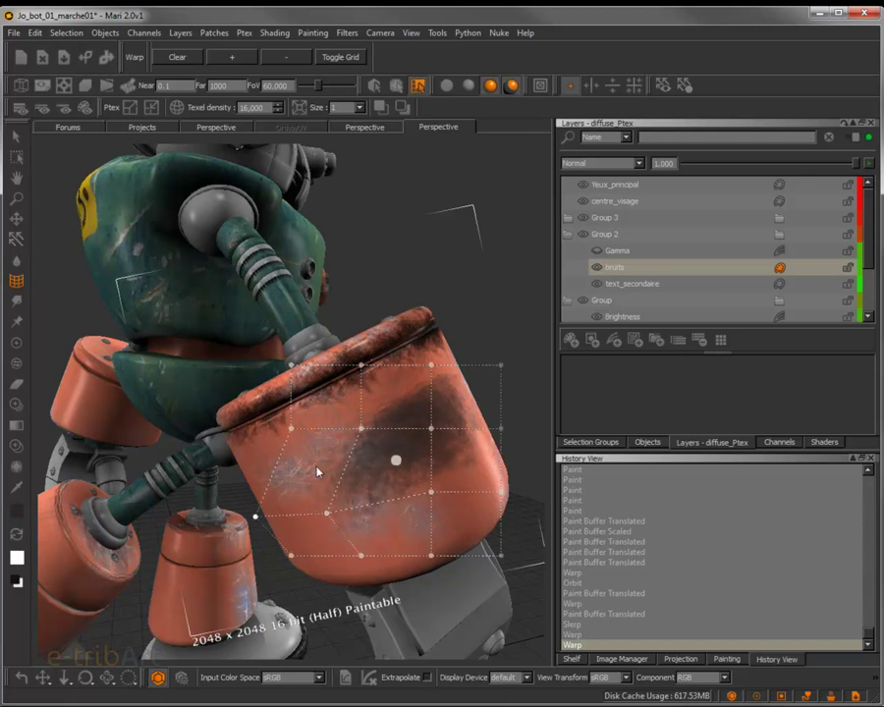
pyautogui.moveTo(362, 431)
pyautogui.mouseDown()
pyautogui.moveTo(335, 438)
pyautogui.moveTo(346, 437)
pyautogui.mouseUp()
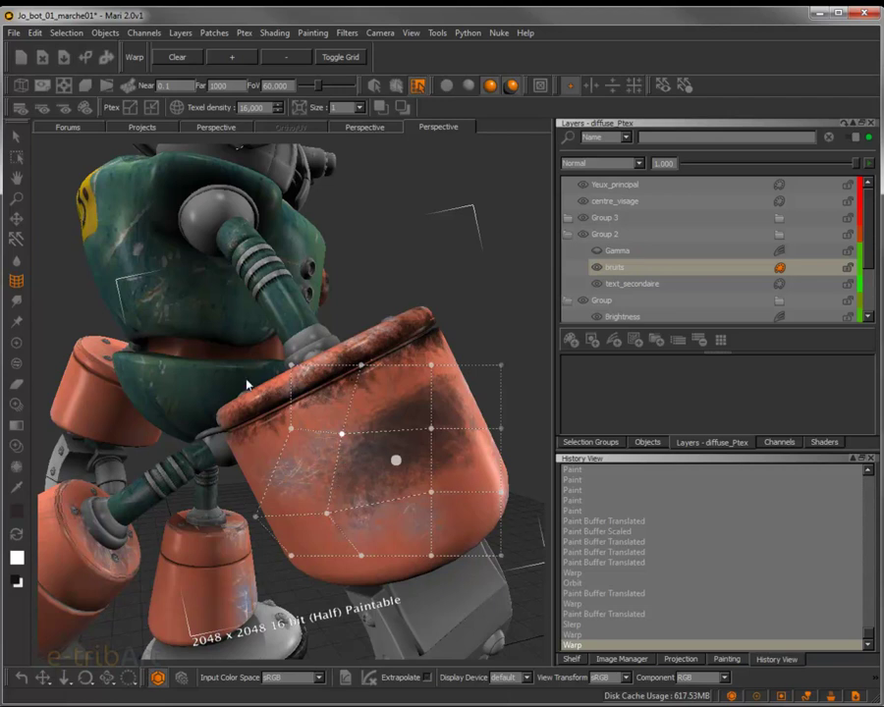
# Shift the grid's two left-hand columns as a group, move the third-row pair back inward, and undo the last two warps.
pyautogui.moveTo(271, 345); pyautogui.dragTo(377, 465)
pyautogui.moveTo(222, 321); pyautogui.dragTo(384, 588)
pyautogui.moveTo(342, 433); pyautogui.dragTo(300, 468)
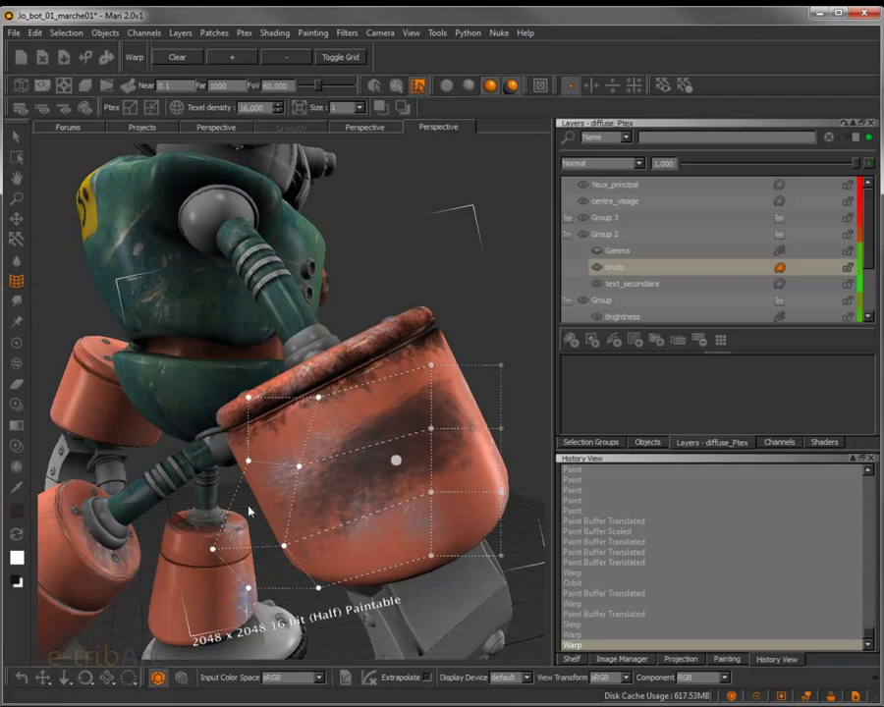
pyautogui.moveTo(282, 548); pyautogui.dragTo(344, 515)
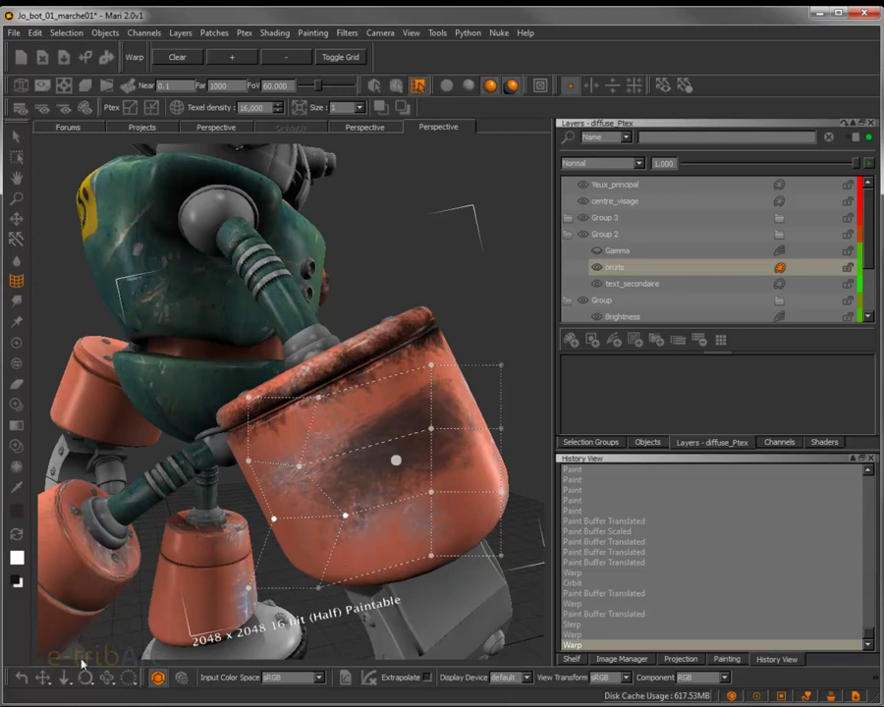
pyautogui.hotkey('ctrl', 'z')
pyautogui.hotkey('ctrl', 'z')
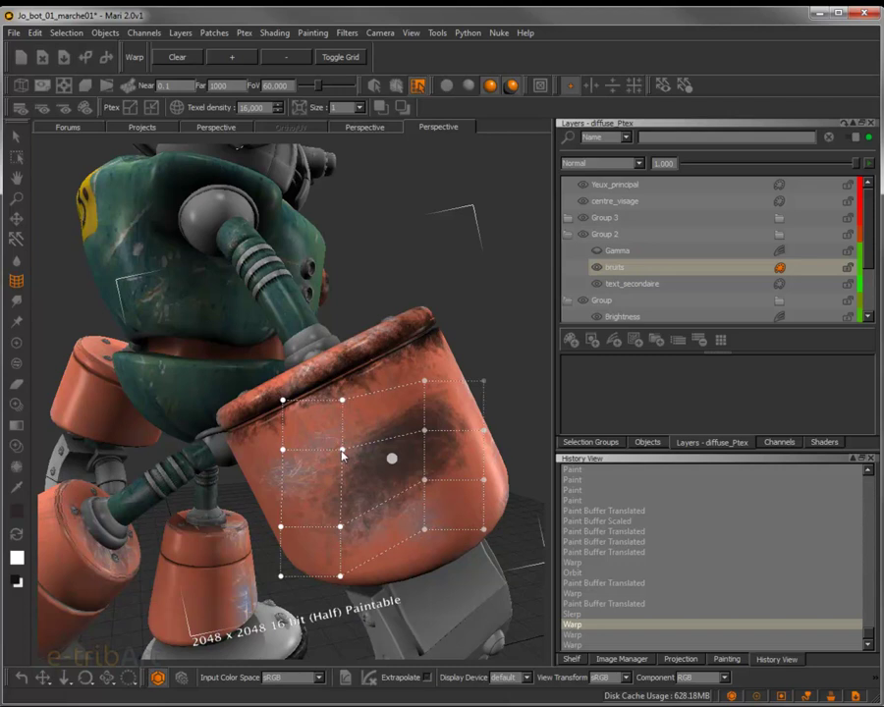
# Reshape the patch by transforming selected left-hand grid points around a repositioned pivot, and undo the last two warps.
pyautogui.moveTo(342, 453); pyautogui.dragTo(315, 500)
pyautogui.moveTo(221, 462); pyautogui.dragTo(334, 555)
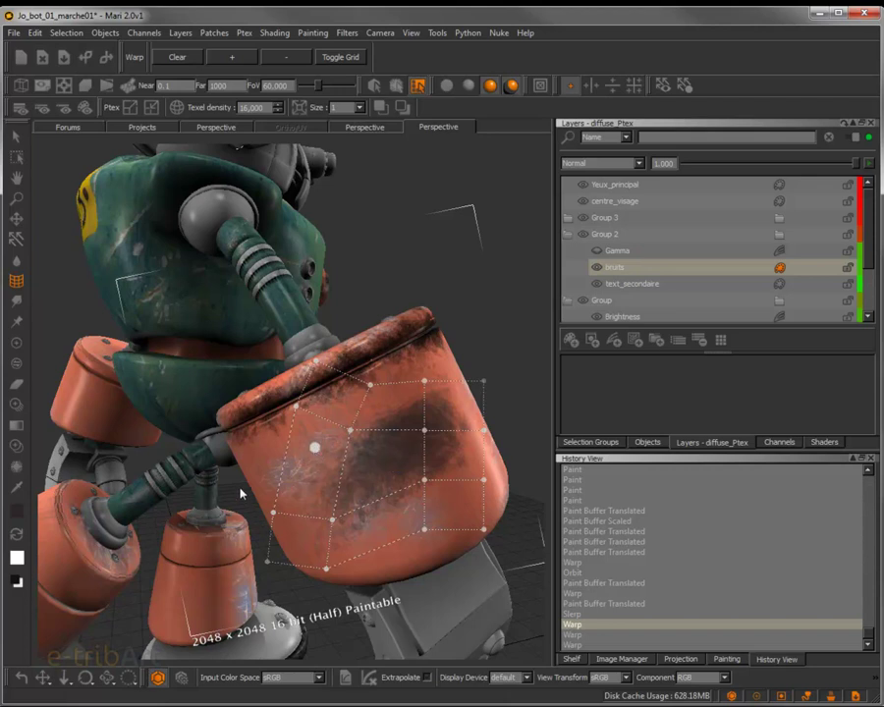
pyautogui.moveTo(328, 578); pyautogui.dragTo(305, 555)
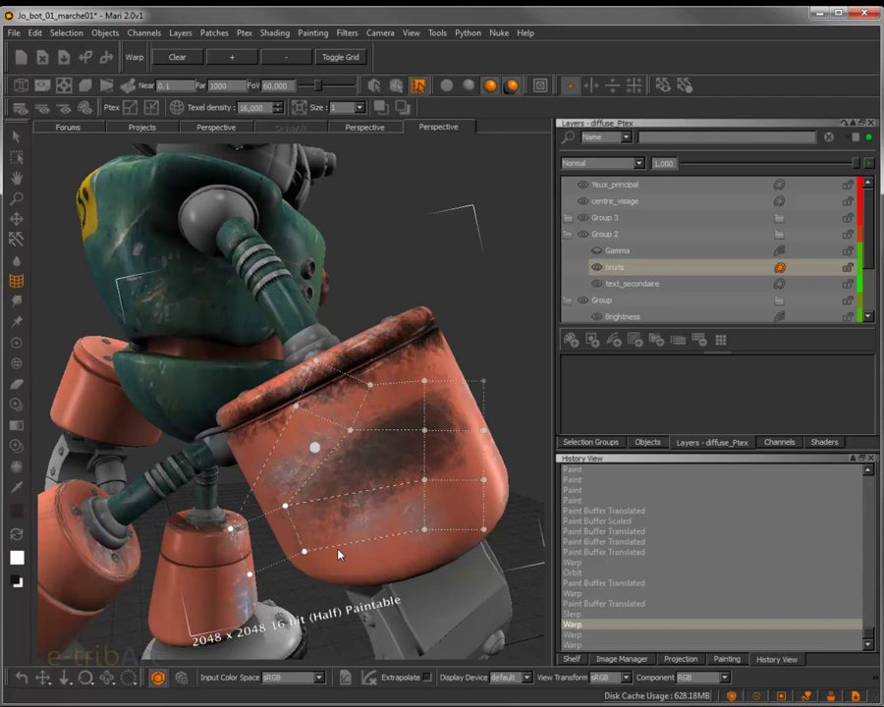
pyautogui.moveTo(316, 450); pyautogui.dragTo(362, 439)
pyautogui.moveTo(306, 554)
pyautogui.mouseDown()
pyautogui.moveTo(405, 550)
pyautogui.moveTo(436, 522)
pyautogui.moveTo(258, 576)
pyautogui.moveTo(143, 555)
pyautogui.moveTo(192, 564)
pyautogui.moveTo(383, 527)
pyautogui.moveTo(343, 544)
pyautogui.moveTo(365, 540)
pyautogui.mouseUp()
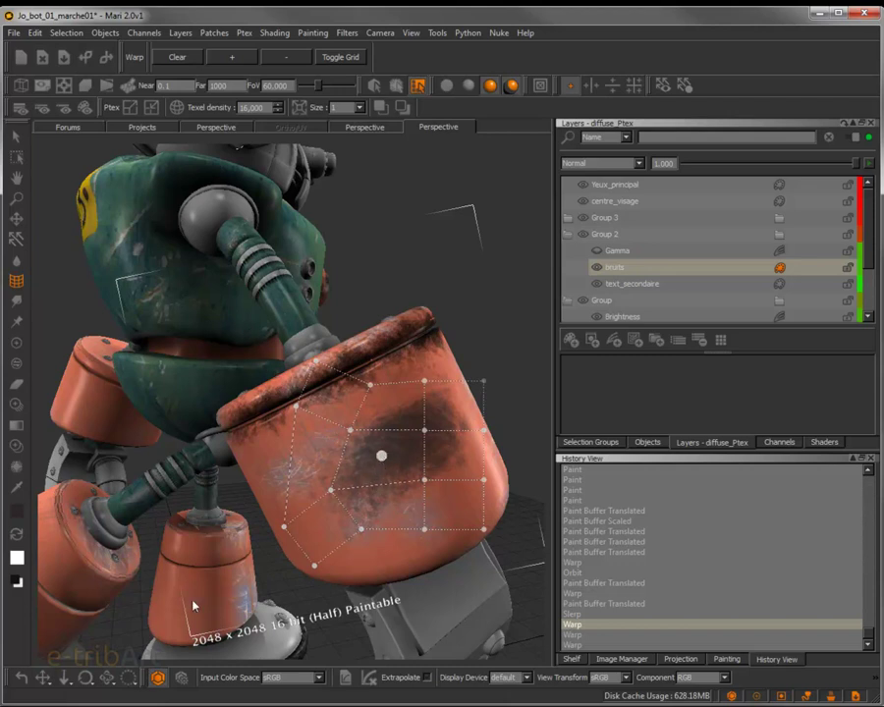
pyautogui.hotkey('ctrl', 'z')
pyautogui.hotkey('ctrl', 'z')
# Stretch the patch leftward with a new Warp grid by pulling its left-hand, inner and right-edge points, and discard the warp.
pyautogui.moveTo(275, 367); pyautogui.dragTo(499, 546)
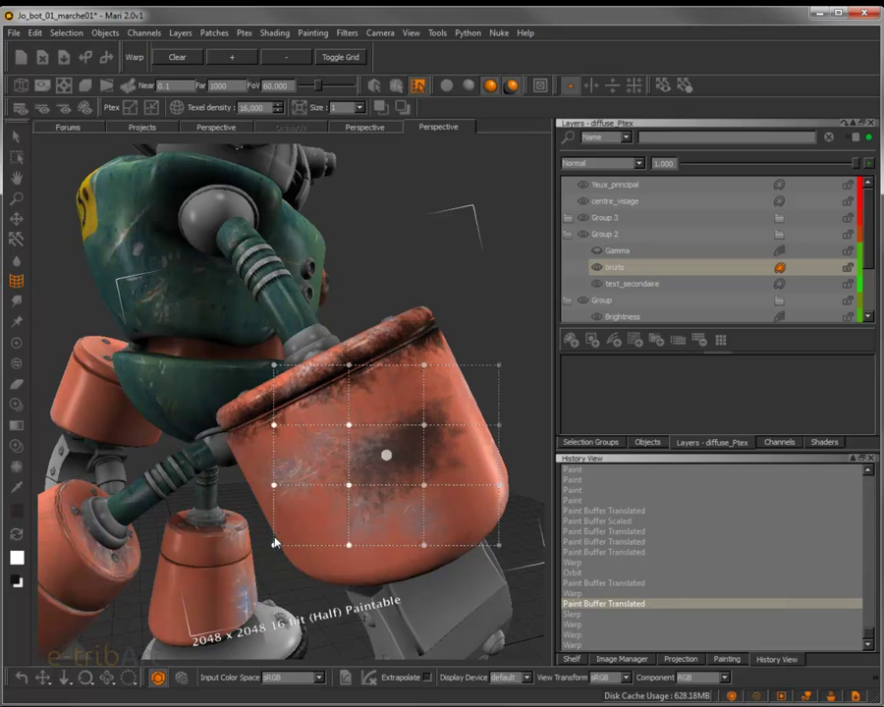
pyautogui.moveTo(273, 548); pyautogui.dragTo(176, 550)
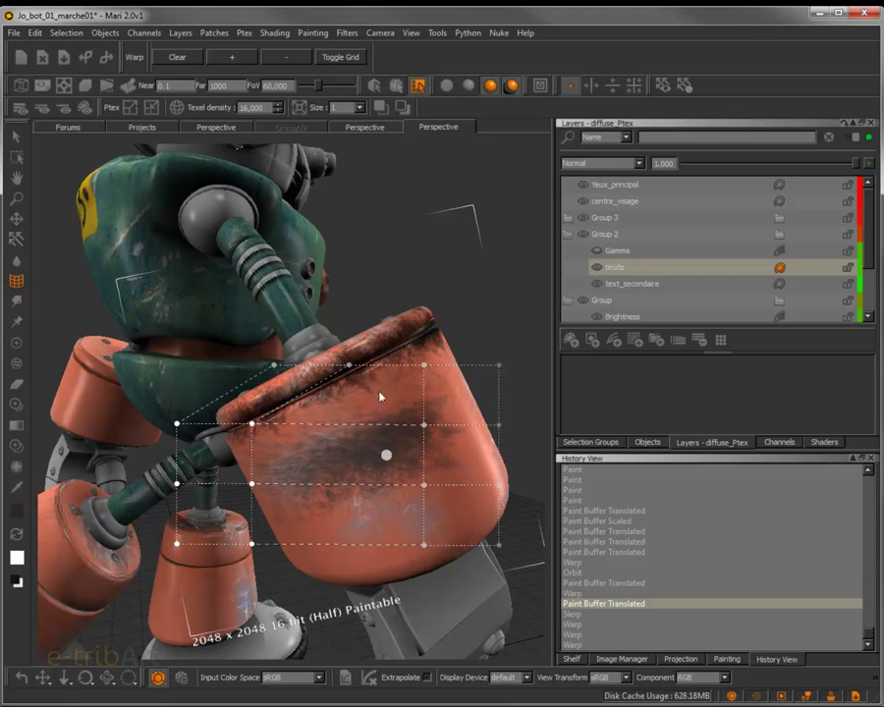
pyautogui.moveTo(423, 425); pyautogui.dragTo(397, 435)
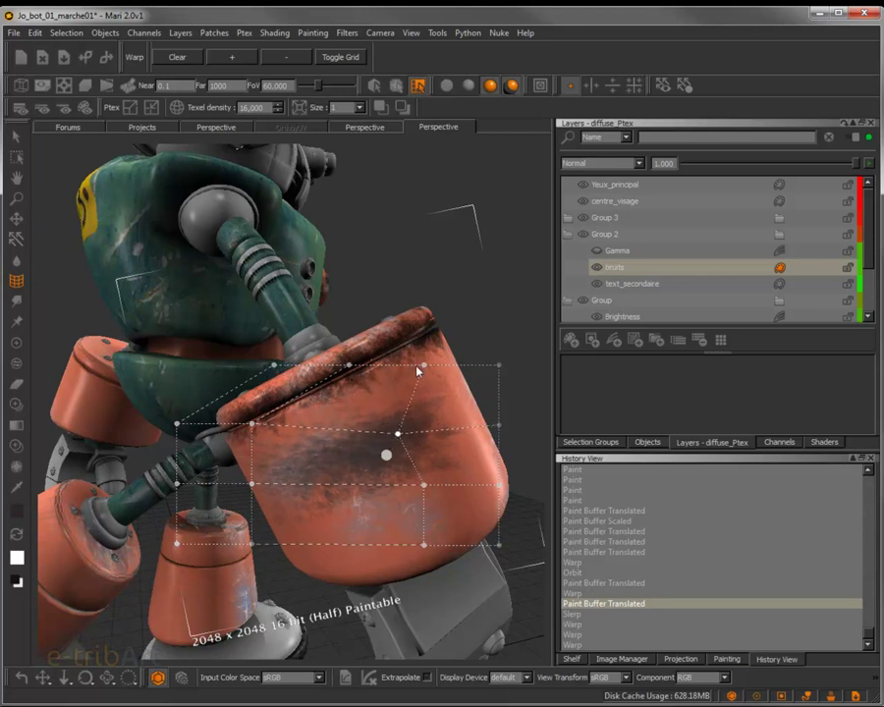
pyautogui.moveTo(426, 395); pyautogui.dragTo(436, 447)
pyautogui.moveTo(499, 486); pyautogui.dragTo(320, 550)
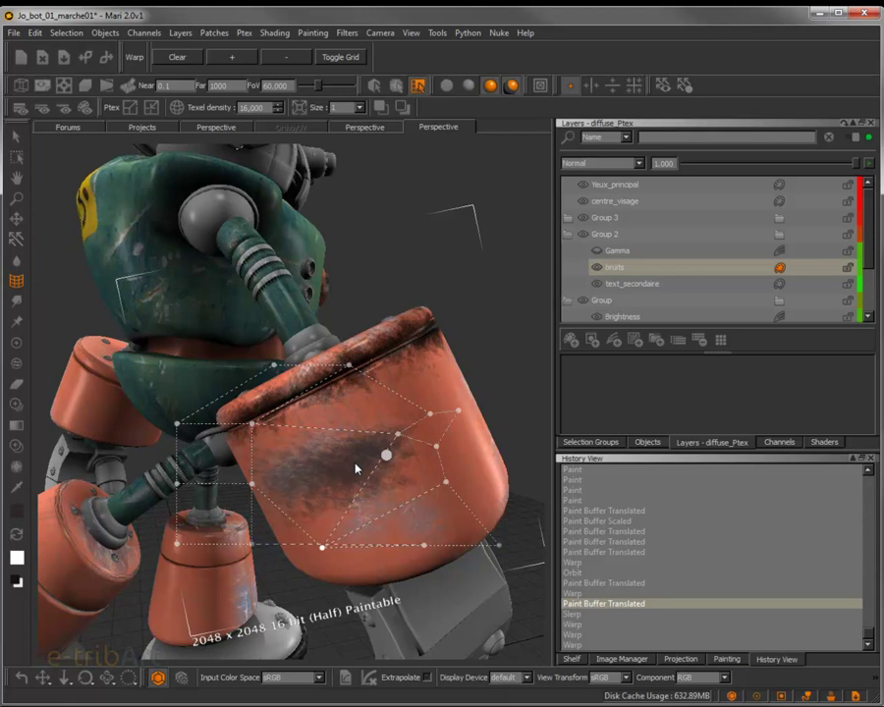
pyautogui.press('b')
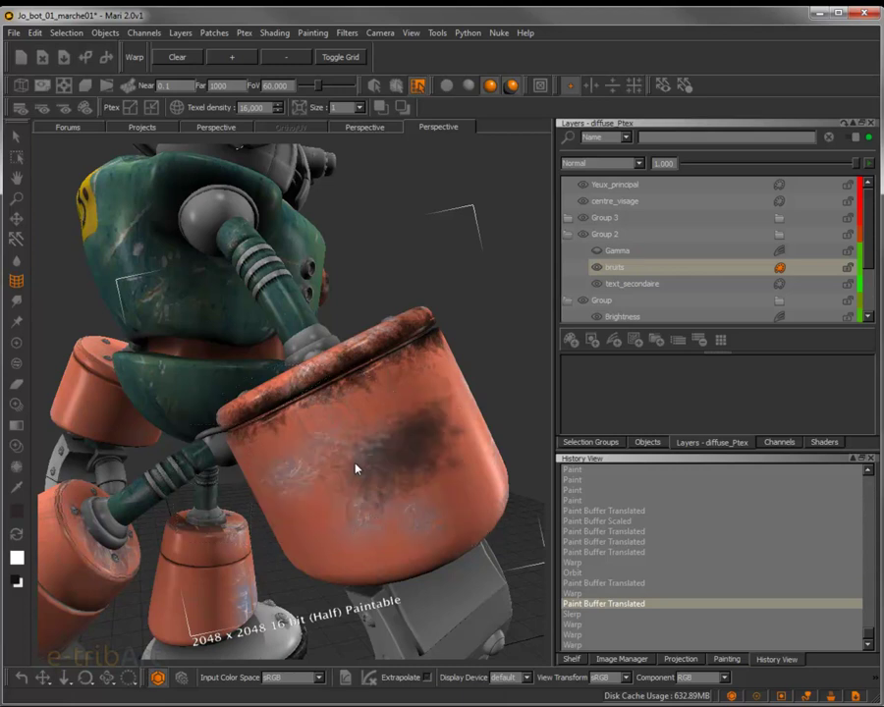
# Draw a new Warp grid around the dark patch and nudge its two left inner points outward.
pyautogui.moveTo(303, 374); pyautogui.dragTo(504, 536)
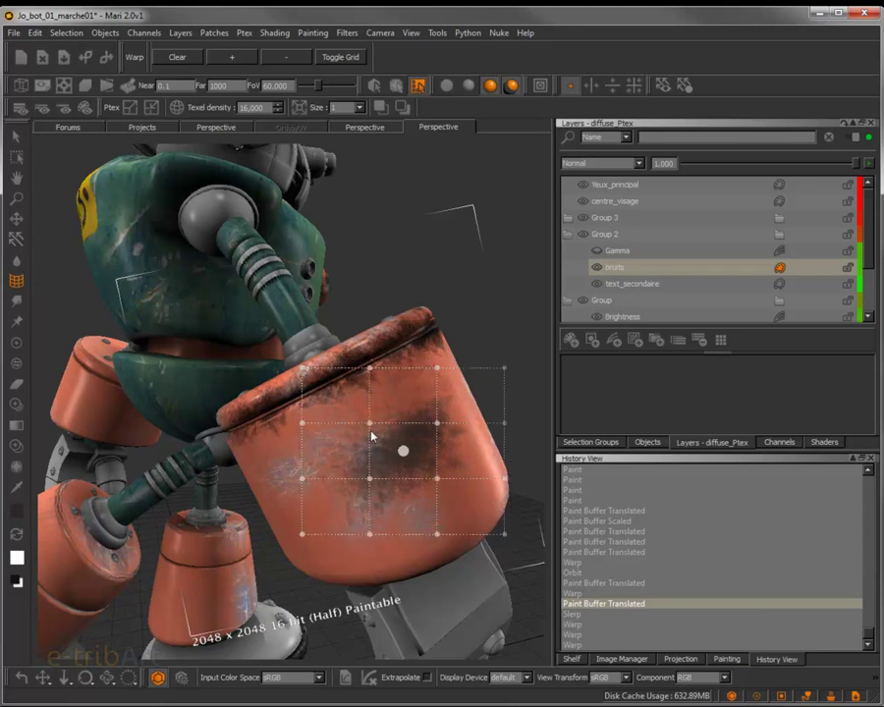
pyautogui.moveTo(370, 429); pyautogui.dragTo(362, 430)
pyautogui.moveTo(368, 479)
pyautogui.mouseDown()
pyautogui.moveTo(326, 516)
pyautogui.moveTo(350, 496)
pyautogui.mouseUp()
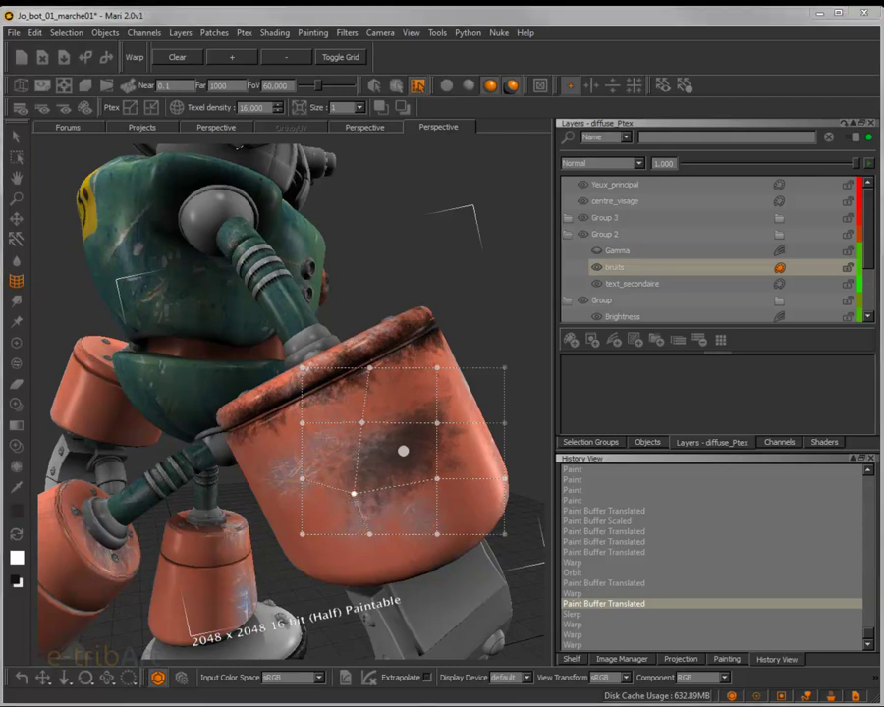
pyautogui.moveTo(354, 492)
pyautogui.mouseDown()
pyautogui.moveTo(361, 460)
pyautogui.moveTo(350, 482)
pyautogui.moveTo(370, 480)
pyautogui.moveTo(359, 483)
pyautogui.mouseUp()
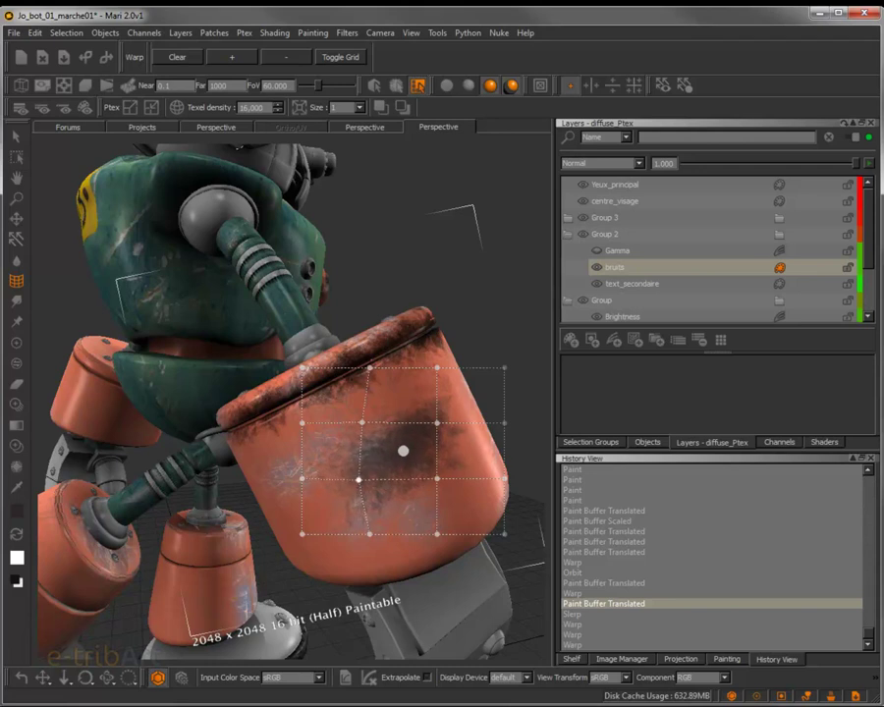
# Bring up the FCheck window with the Mari_outils_paint01.jpg list of paint tools.
pyautogui.moveTo(882, 192); pyautogui.dragTo(680, 134)
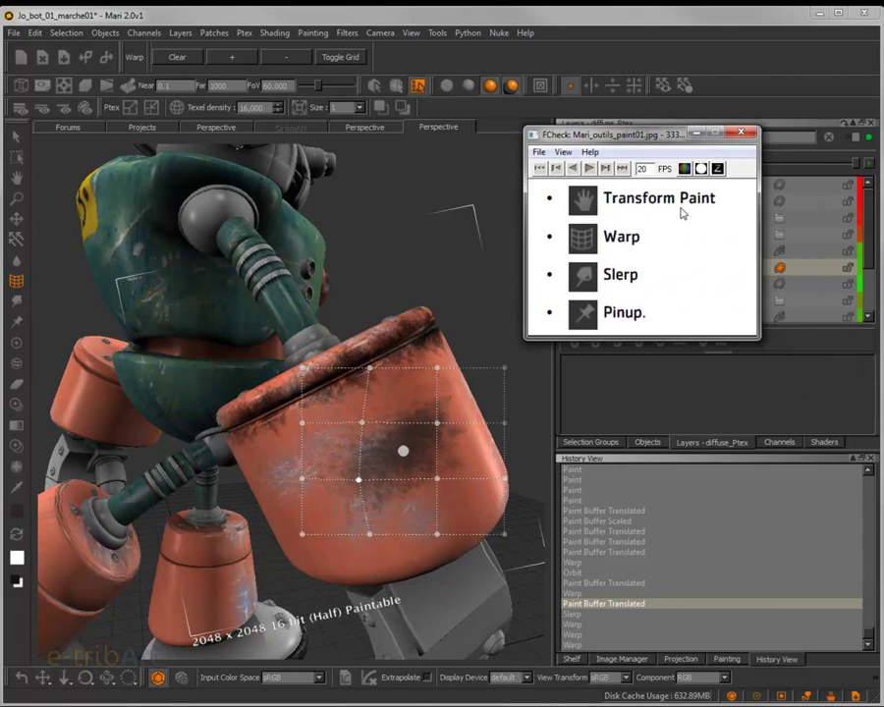
# Warp the dark patch slightly by shifting the grid's four inner points upward, and discard the grid.
pyautogui.moveTo(362, 424); pyautogui.dragTo(356, 412)
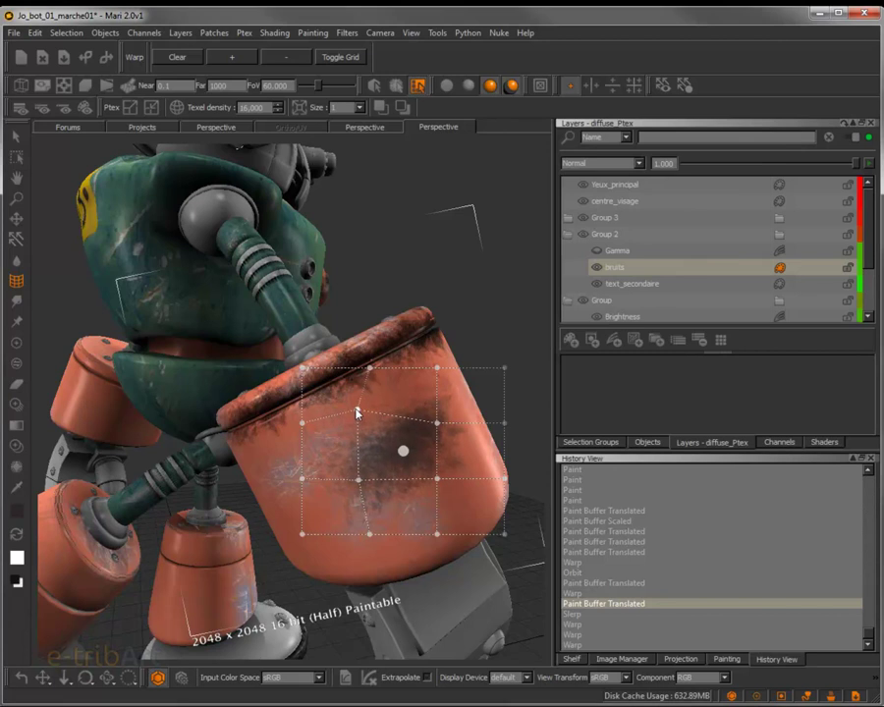
pyautogui.moveTo(434, 423); pyautogui.dragTo(440, 398)
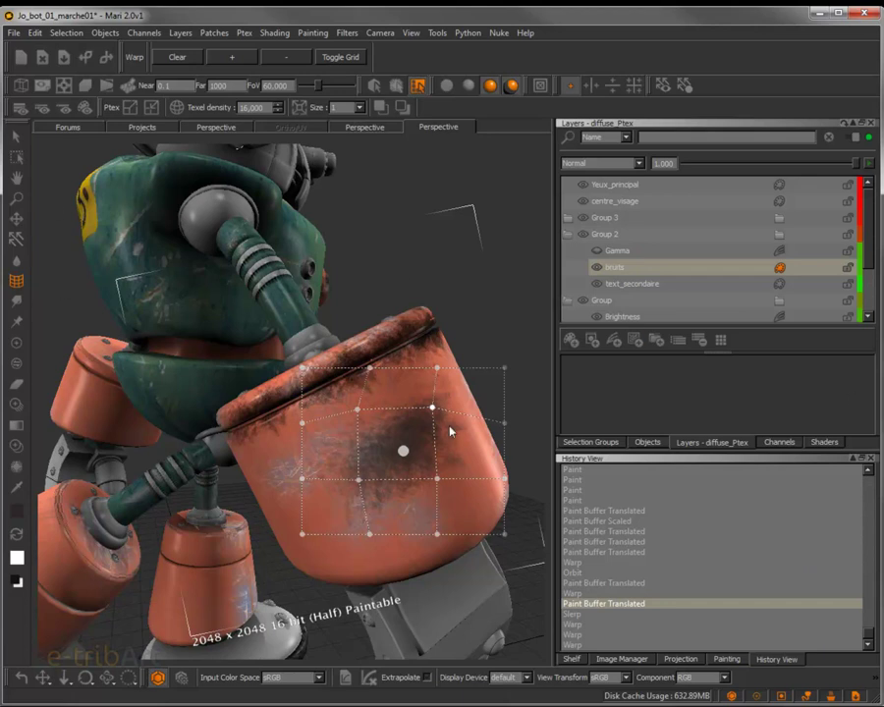
pyautogui.moveTo(356, 412); pyautogui.dragTo(366, 409)
pyautogui.moveTo(426, 484); pyautogui.dragTo(428, 471)
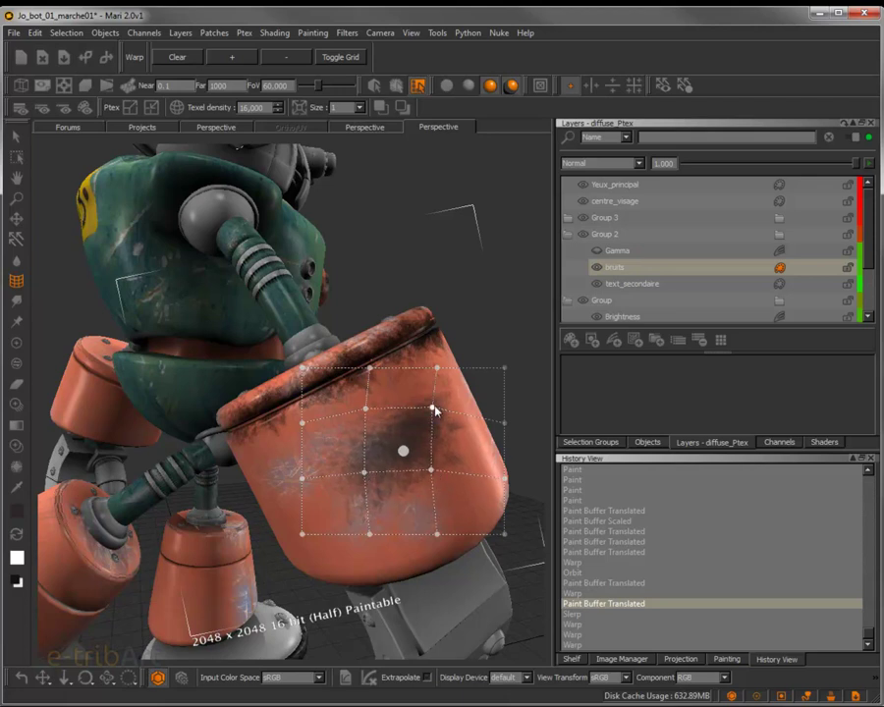
pyautogui.moveTo(435, 409); pyautogui.dragTo(429, 414)
pyautogui.press('b')
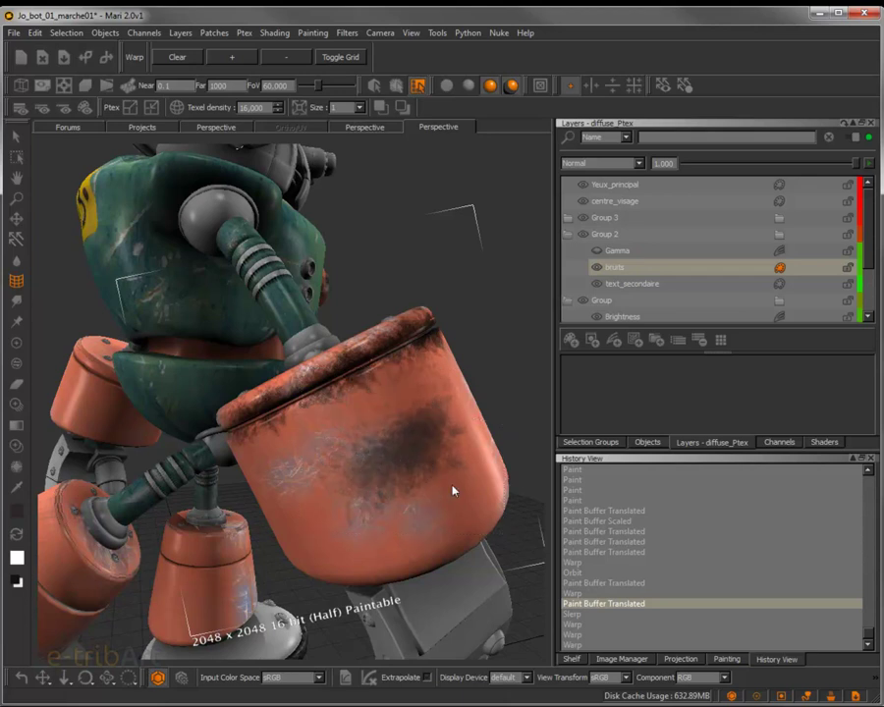
# Smear the dark patch with the Slerp tool in Pull mode at radius 100, and undo the stroke.
pyautogui.click(17, 304)
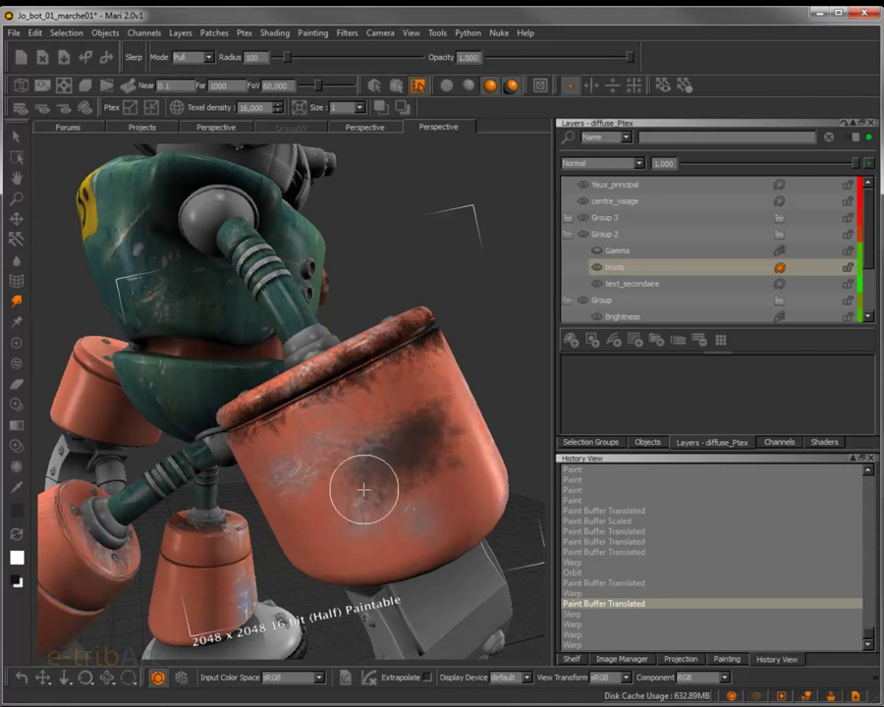
pyautogui.moveTo(335, 455)
pyautogui.mouseDown()
pyautogui.moveTo(359, 432)
pyautogui.moveTo(339, 425)
pyautogui.moveTo(380, 442)
pyautogui.moveTo(395, 523)
pyautogui.moveTo(399, 421)
pyautogui.moveTo(336, 485)
pyautogui.moveTo(453, 487)
pyautogui.moveTo(407, 428)
pyautogui.moveTo(346, 478)
pyautogui.moveTo(444, 518)
pyautogui.moveTo(420, 430)
pyautogui.moveTo(346, 457)
pyautogui.moveTo(447, 466)
pyautogui.moveTo(325, 419)
pyautogui.moveTo(364, 509)
pyautogui.moveTo(409, 436)
pyautogui.moveTo(329, 473)
pyautogui.moveTo(438, 503)
pyautogui.moveTo(368, 493)
pyautogui.moveTo(305, 436)
pyautogui.moveTo(444, 519)
pyautogui.moveTo(258, 644)
pyautogui.mouseUp()
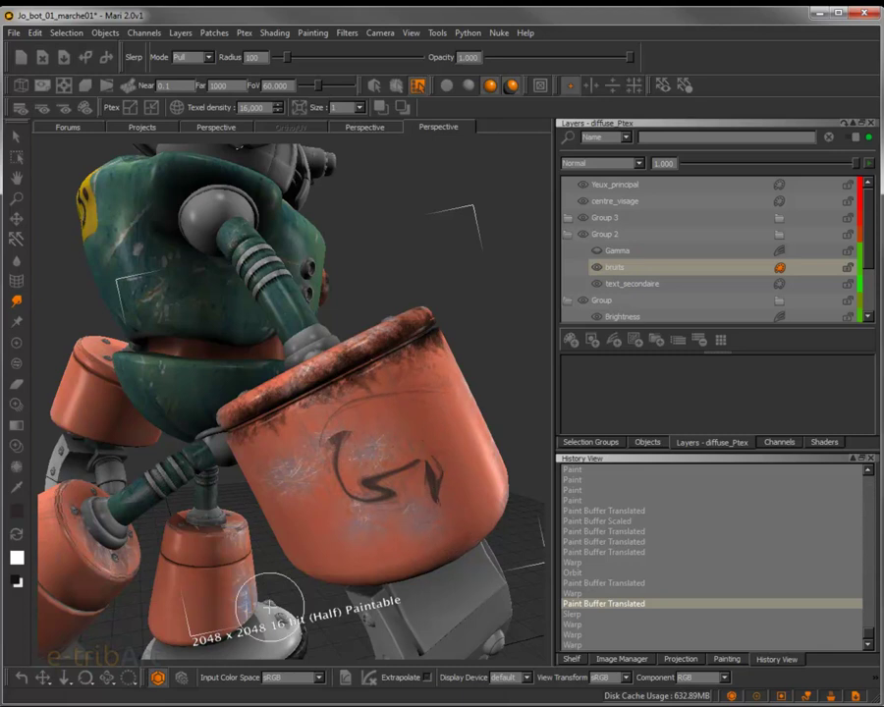
pyautogui.hotkey('ctrl', 'z')
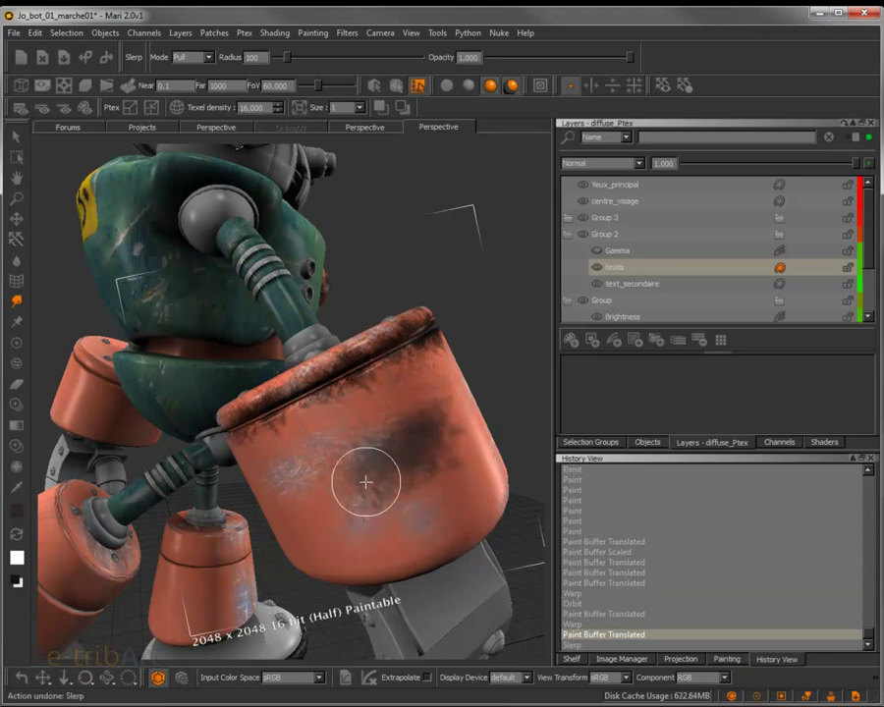
# Rework the lower part of the dark patch with Slerp, and set the Slerp mode to Pull.
pyautogui.moveTo(356, 498)
pyautogui.mouseDown()
pyautogui.moveTo(375, 487)
pyautogui.moveTo(389, 501)
pyautogui.moveTo(411, 499)
pyautogui.moveTo(454, 473)
pyautogui.moveTo(430, 454)
pyautogui.moveTo(439, 458)
pyautogui.moveTo(430, 457)
pyautogui.moveTo(464, 425)
pyautogui.moveTo(444, 410)
pyautogui.moveTo(468, 452)
pyautogui.moveTo(396, 443)
pyautogui.moveTo(357, 452)
pyautogui.moveTo(350, 505)
pyautogui.moveTo(364, 519)
pyautogui.moveTo(368, 582)
pyautogui.mouseUp()
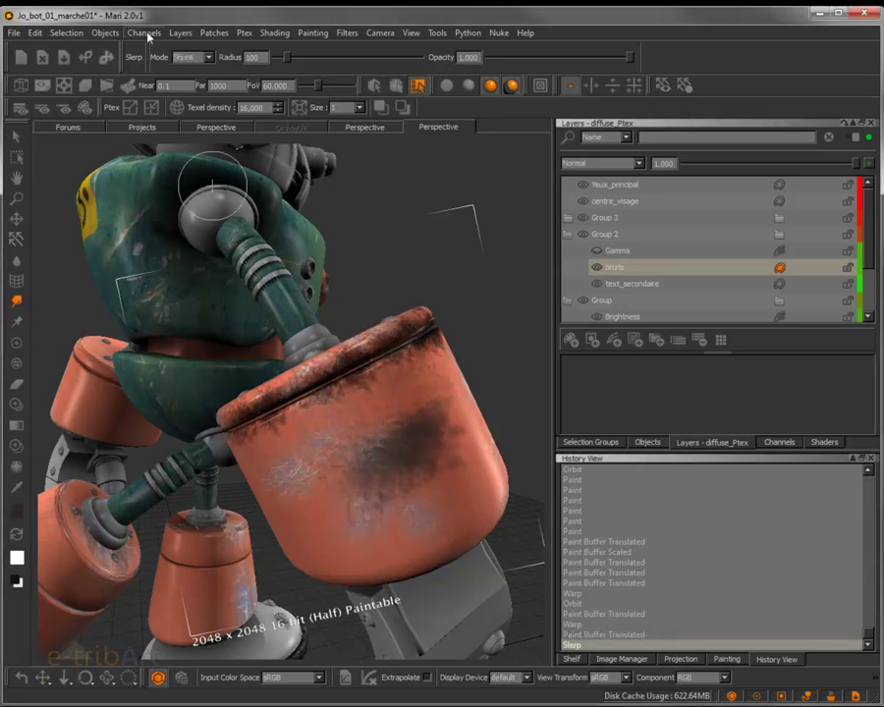
pyautogui.click(178, 59)
pyautogui.click(183, 30)
# Compare the Warp tool's options with the Slerp tool's list of modes, keeping Slerp in Pull mode.
pyautogui.click(17, 282)
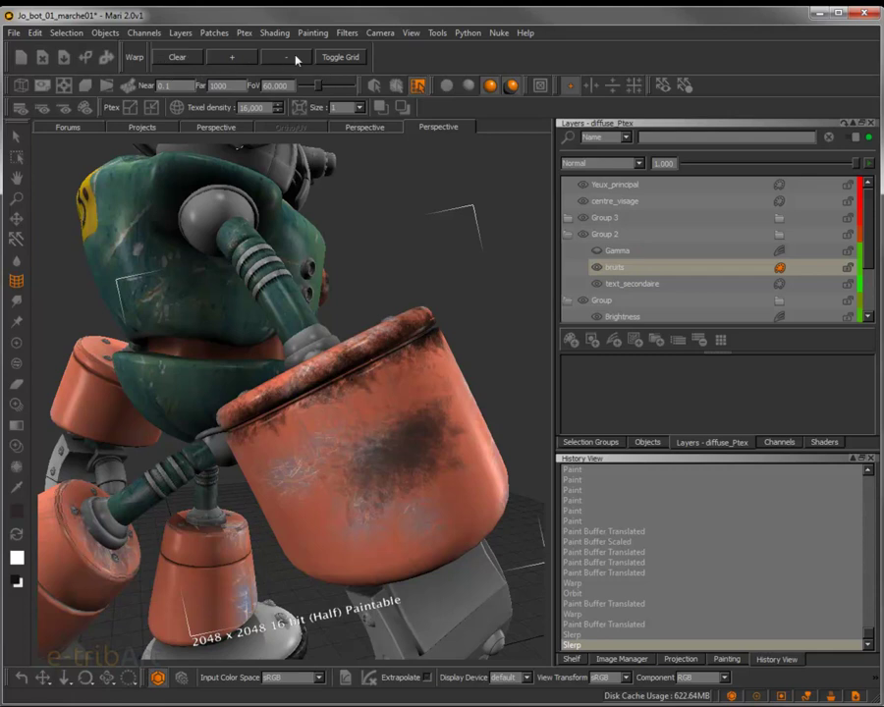
pyautogui.click(14, 304)
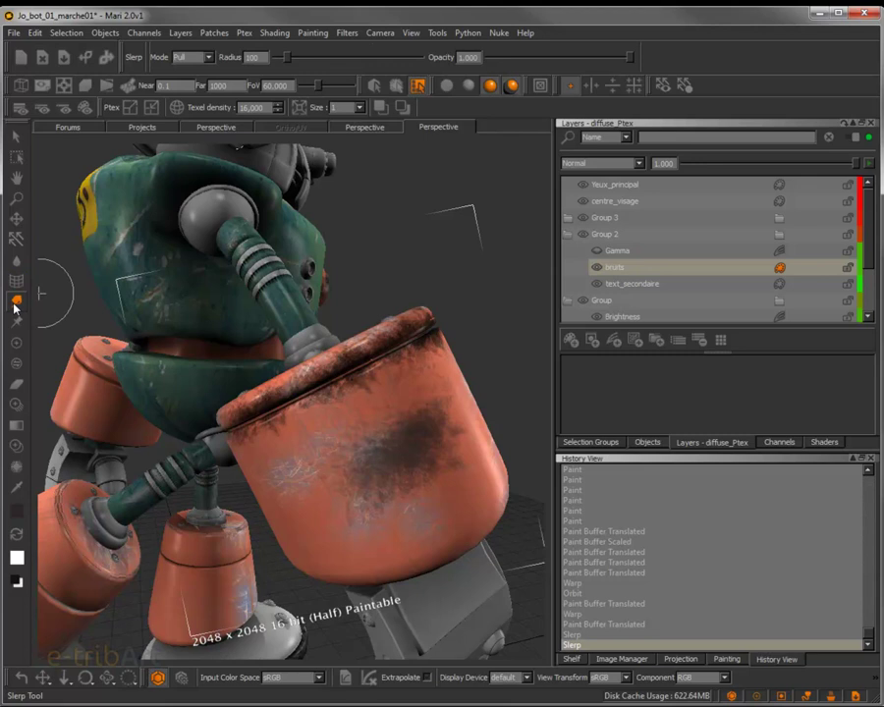
pyautogui.click(183, 59)
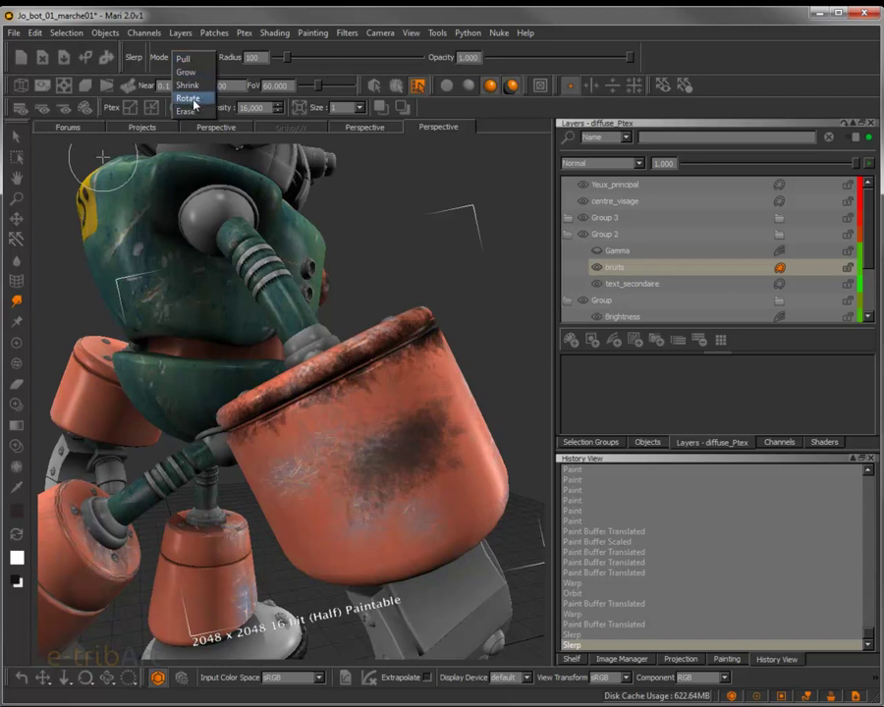
pyautogui.click(161, 69)
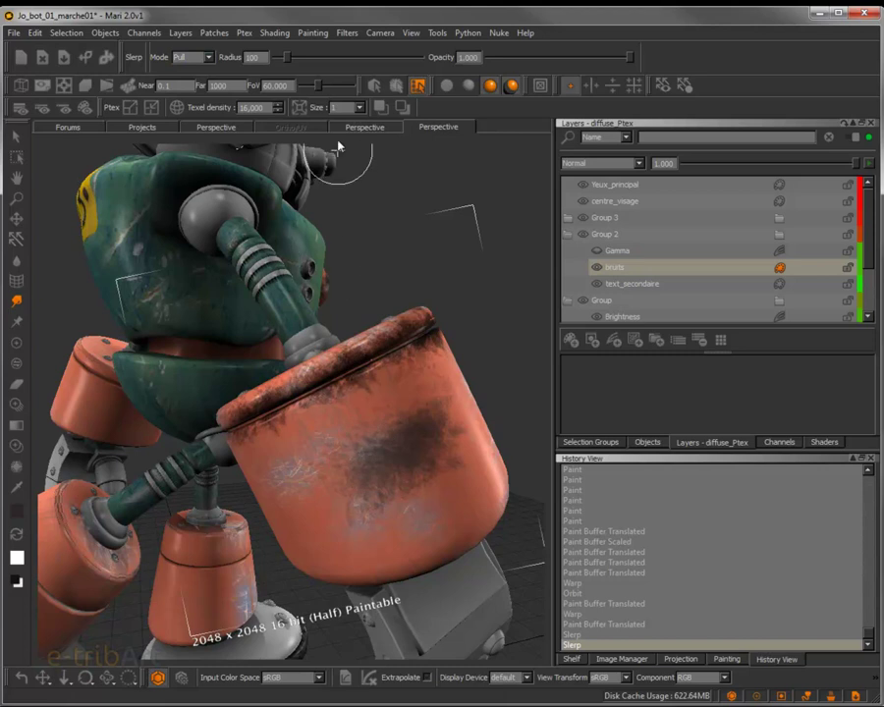
# Set the Slerp radius to 72 and smear the dark patch on the orange leg in Pull mode at opacity 0.420.
pyautogui.moveTo(287, 61)
pyautogui.mouseDown()
pyautogui.moveTo(353, 61)
pyautogui.moveTo(282, 63)
pyautogui.mouseUp()
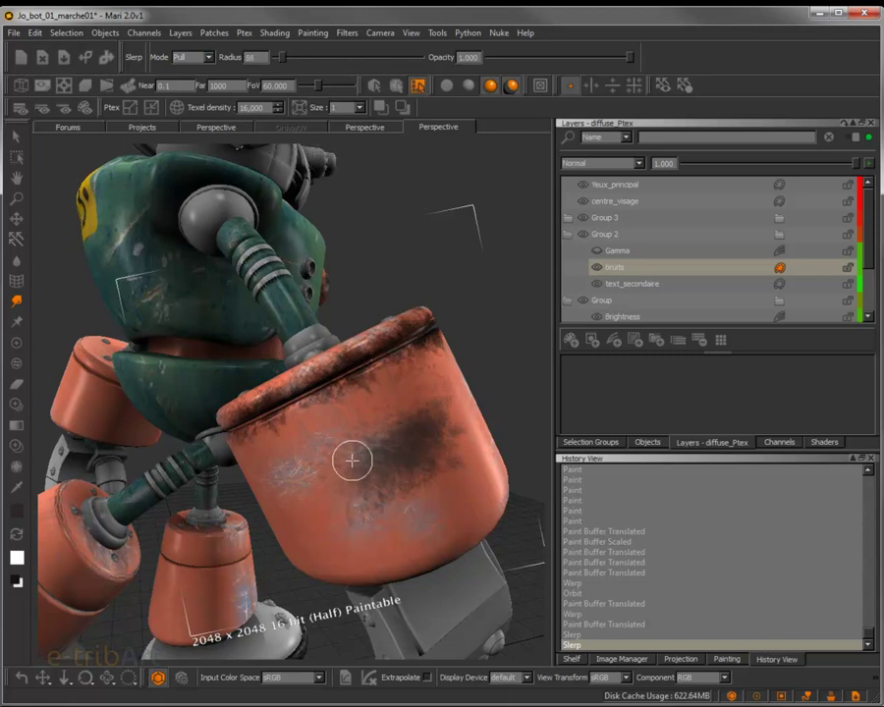
pyautogui.press('r')
pyautogui.moveTo(354, 461)
pyautogui.mouseDown()
pyautogui.moveTo(379, 461)
pyautogui.moveTo(336, 461)
pyautogui.moveTo(364, 461)
pyautogui.moveTo(346, 506)
pyautogui.moveTo(354, 480)
pyautogui.moveTo(341, 489)
pyautogui.mouseUp()
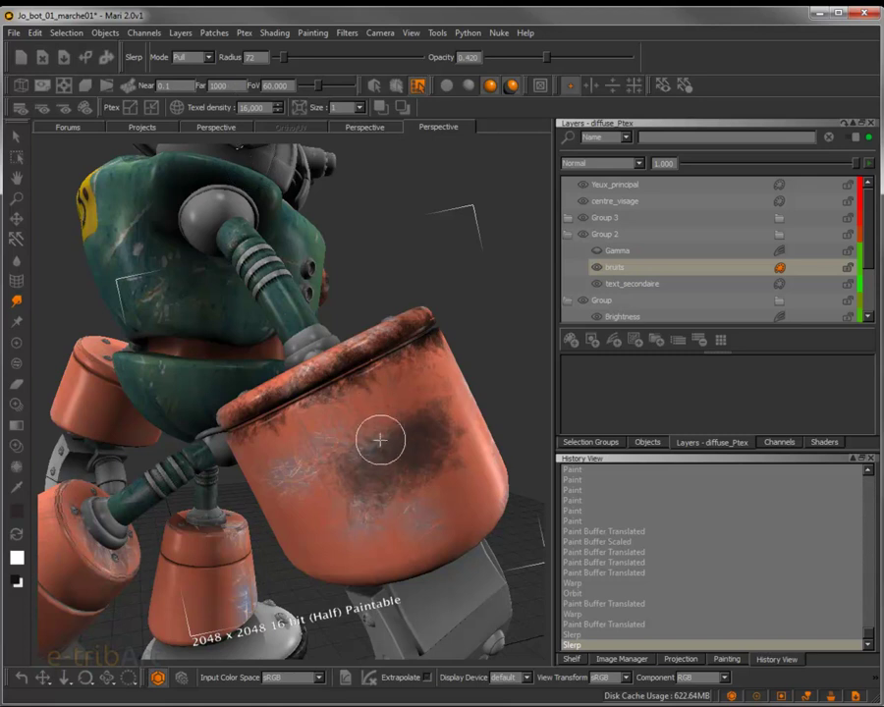
# Set the Slerp mode to Grow and clear the dark patch from the paint buffer.
pyautogui.click(186, 57)
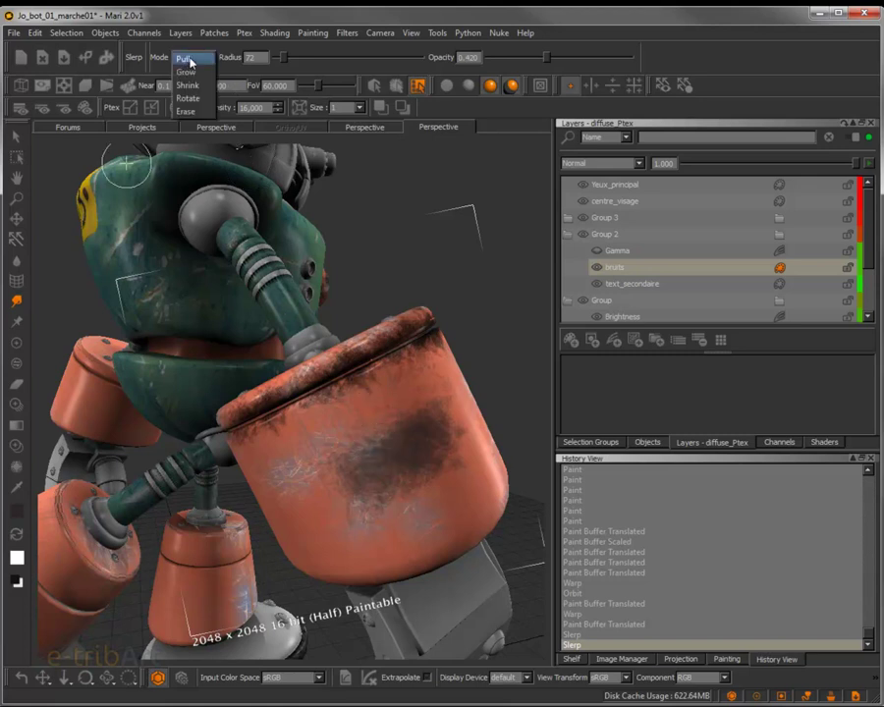
pyautogui.click(186, 73)
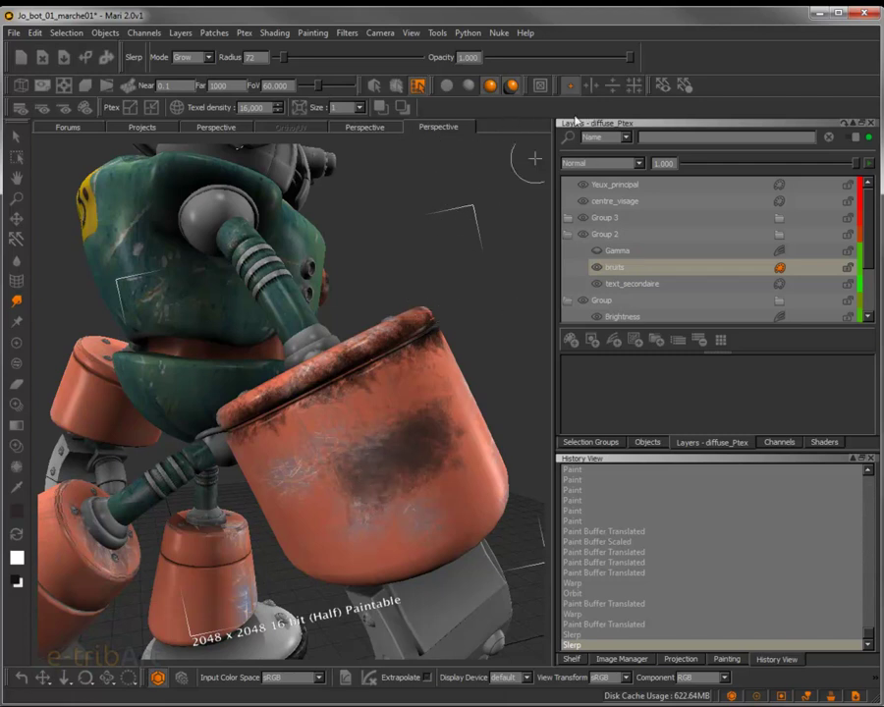
pyautogui.click(541, 88)
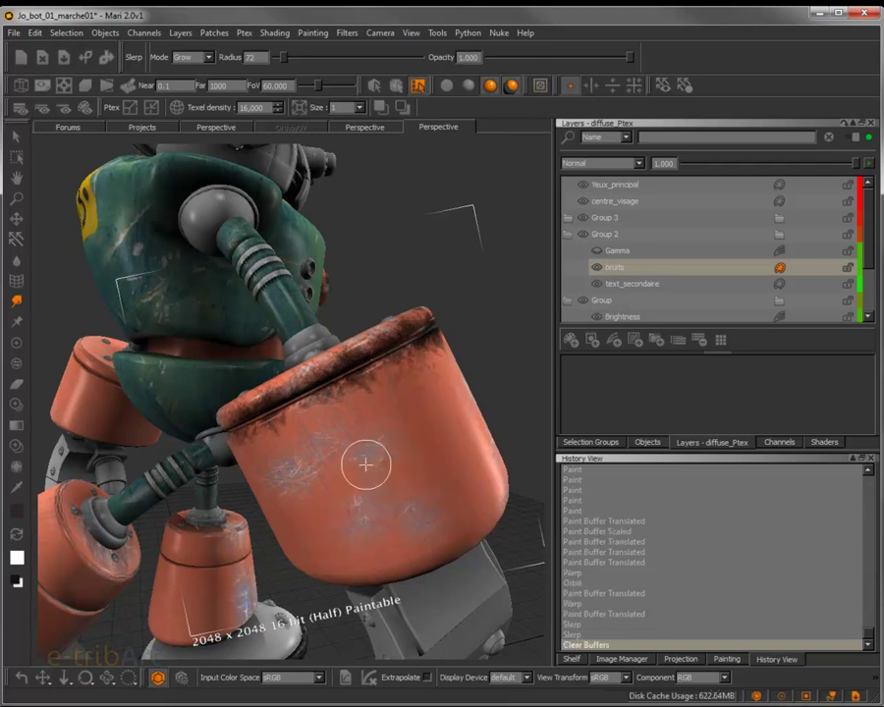
# Activate the Paint tool over a clean area of the orange leg and show the Rust_Grunge_Brushes.abr brush set.
pyautogui.click(406, 467)
pyautogui.moveTo(406, 466)
pyautogui.keyDown('alt'); pyautogui.mouseDown()
pyautogui.moveTo(414, 460)
pyautogui.moveTo(387, 474)
pyautogui.mouseUp(); pyautogui.keyUp('alt')
pyautogui.moveTo(329, 473)
pyautogui.mouseDown(button='middle')
pyautogui.moveTo(398, 437)
pyautogui.moveTo(388, 444)
pyautogui.mouseUp(button='middle')
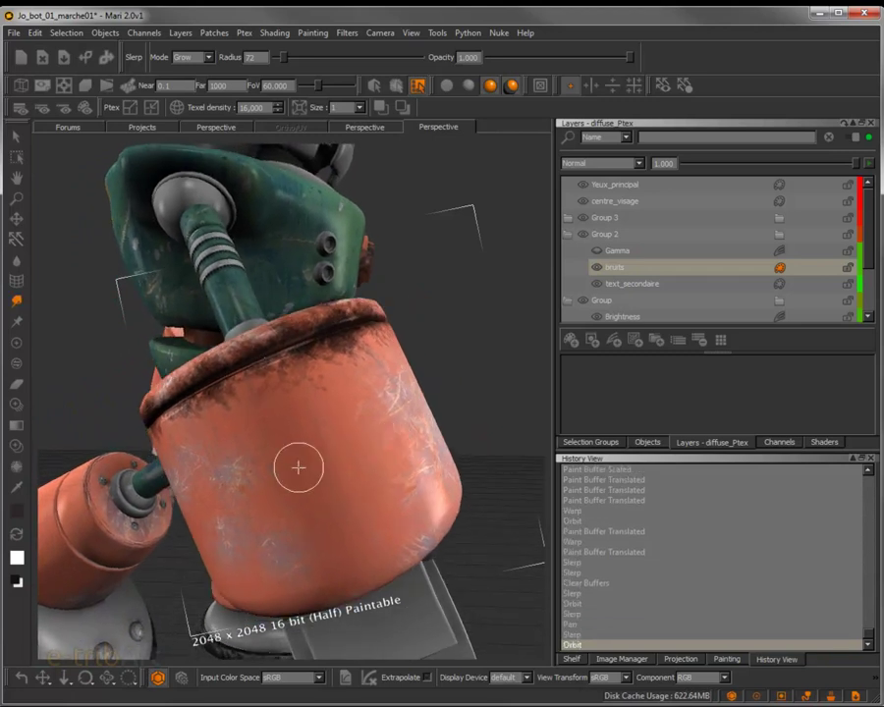
pyautogui.click(17, 344)
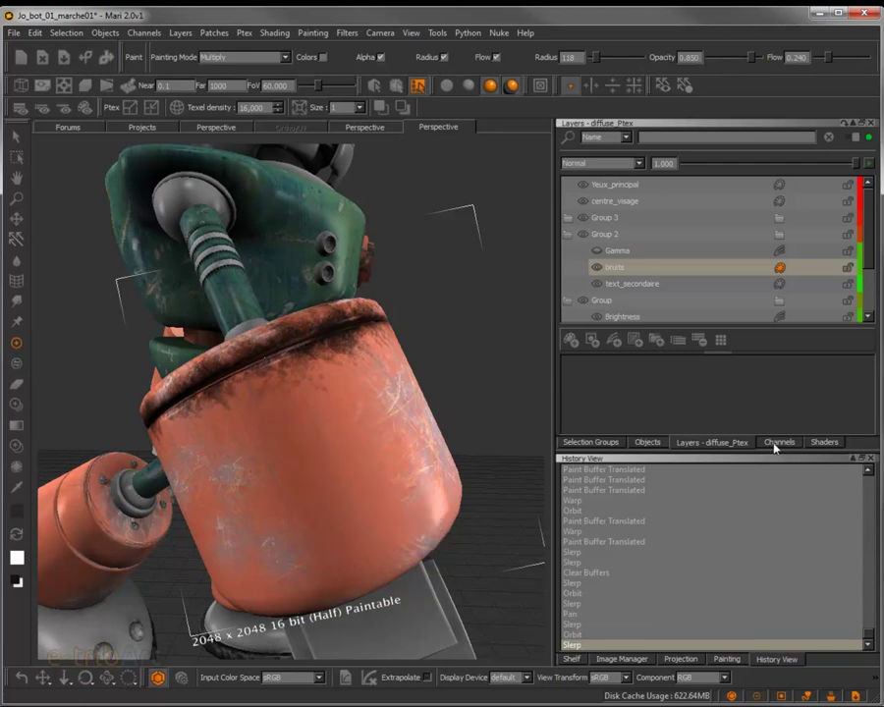
pyautogui.click(572, 660)
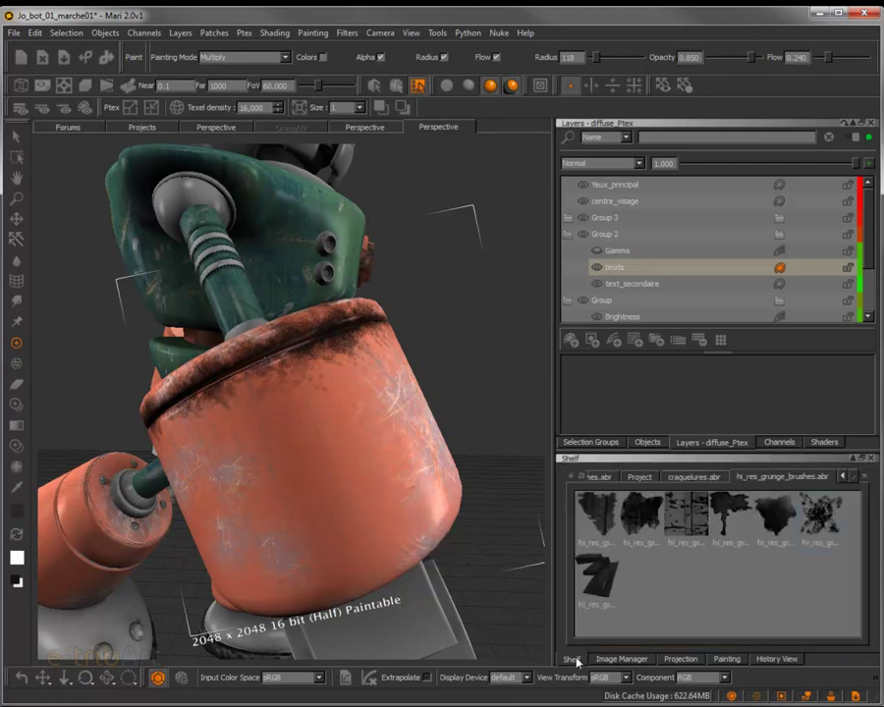
pyautogui.click(679, 478)
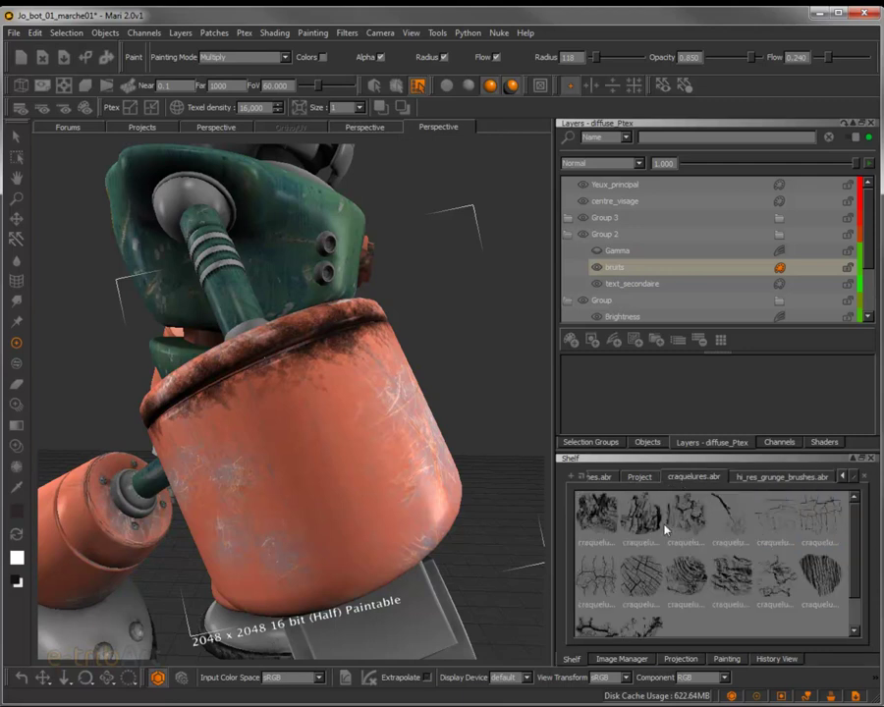
pyautogui.click(778, 443)
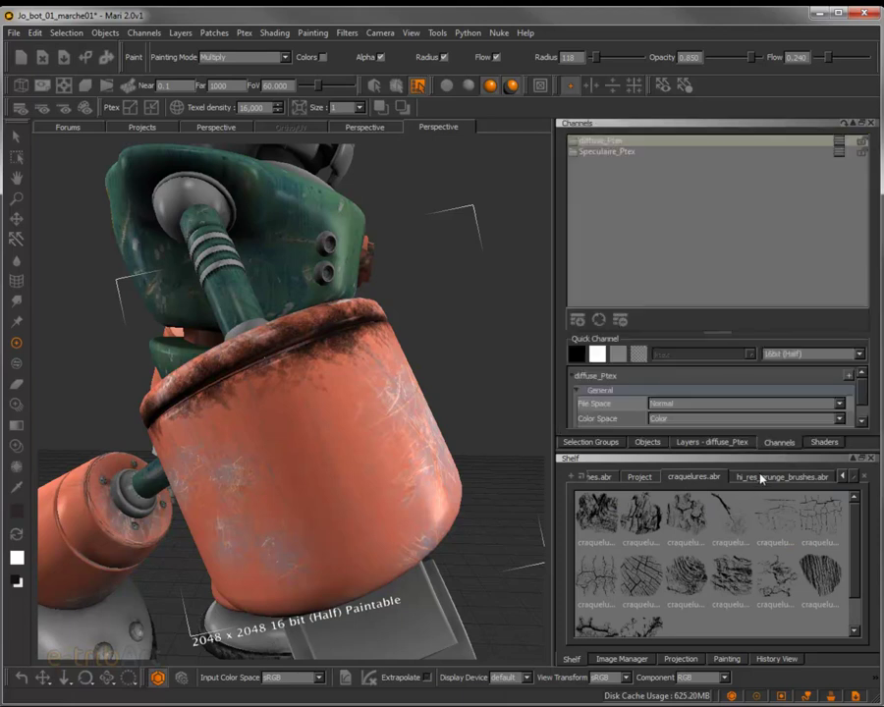
pyautogui.click(763, 478)
pyautogui.click(844, 479)
pyautogui.click(844, 479)
pyautogui.click(739, 482)
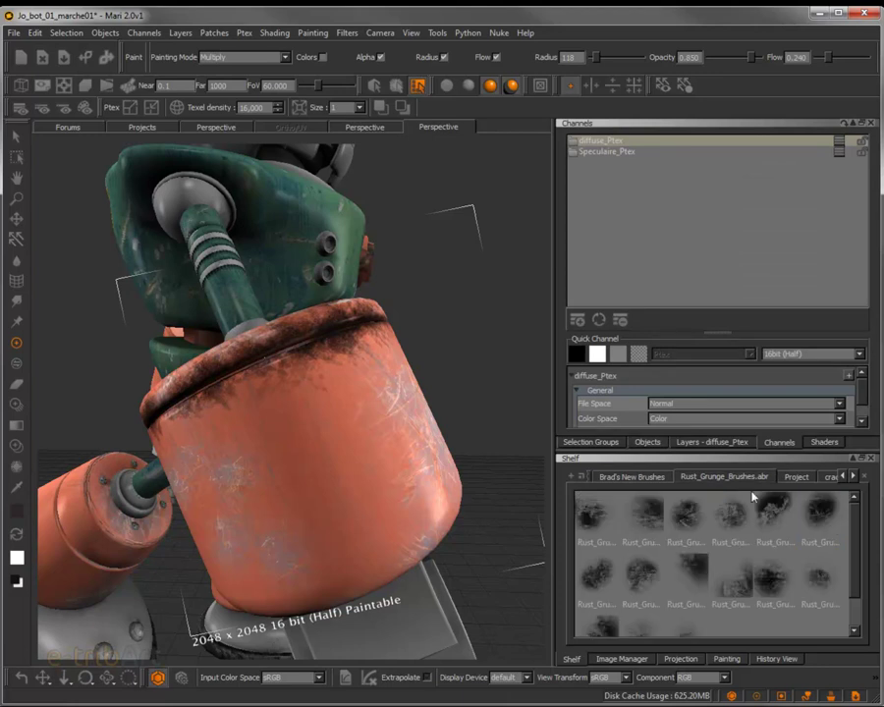
# Try the last brush in the first row of the rust grunge set at radius 202 on the leg, and undo the paint.
pyautogui.scroll(-2, 858, 590)
pyautogui.scroll(2, 857, 538)
pyautogui.click(821, 513)
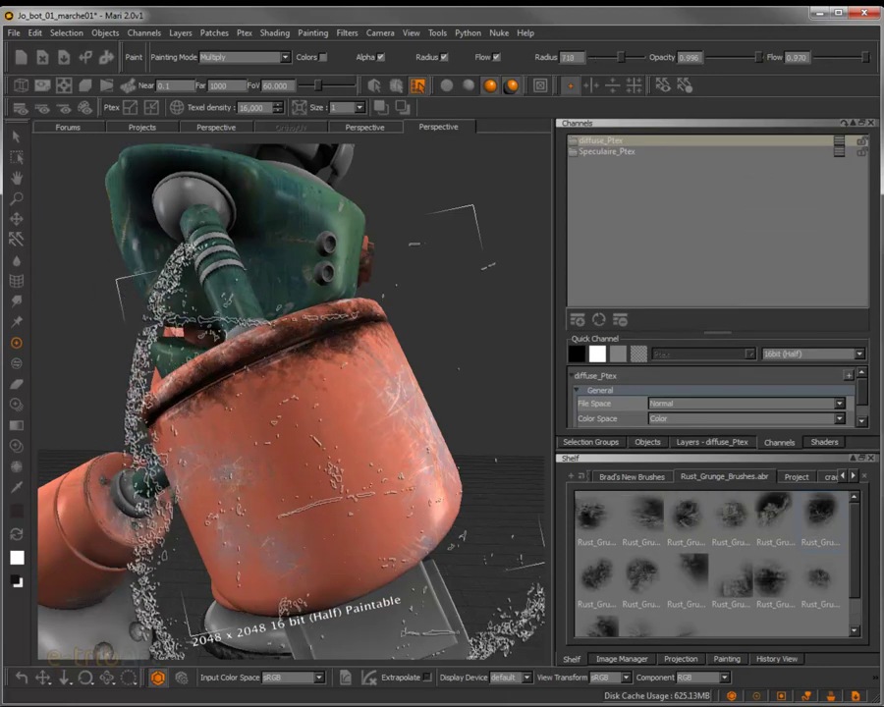
pyautogui.moveTo(371, 447)
pyautogui.mouseDown()
pyautogui.moveTo(189, 446)
pyautogui.moveTo(199, 447)
pyautogui.mouseUp()
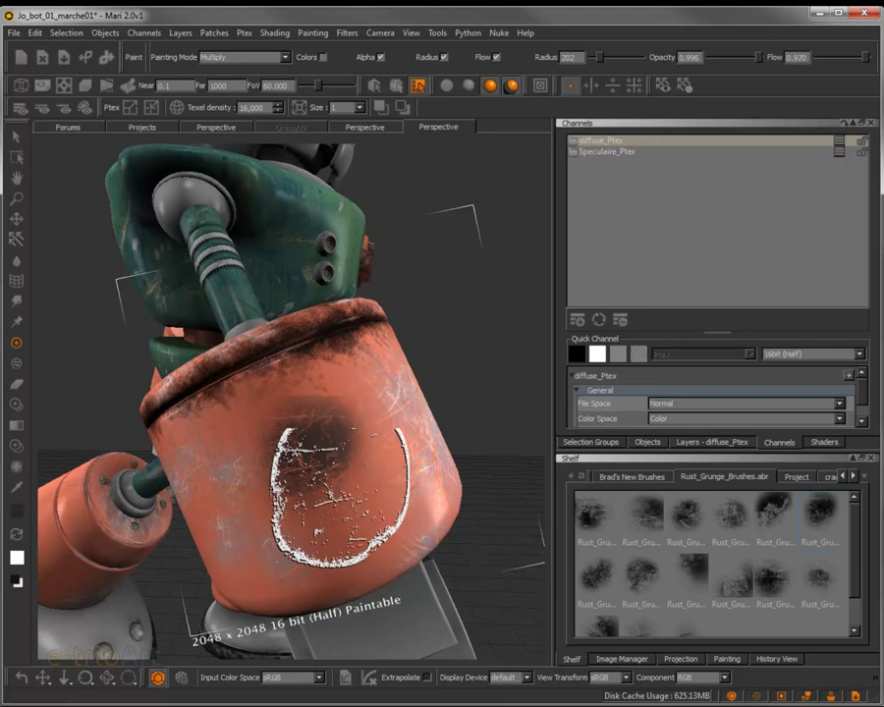
pyautogui.hotkey('ctrl', 'z')
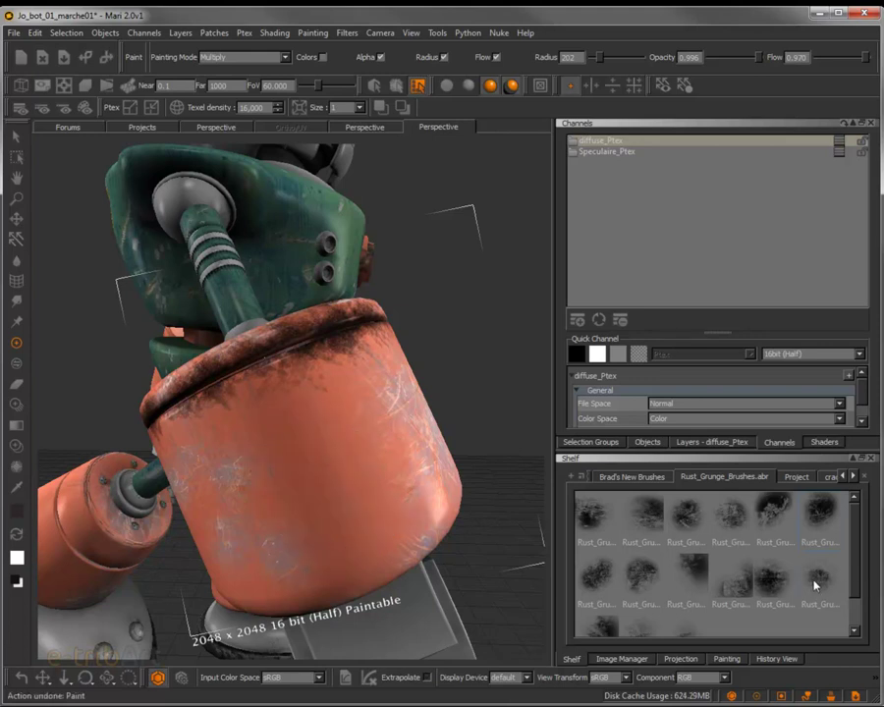
# Try the last brush in the second row of the rust grunge set at radius 234, and undo the strokes.
pyautogui.click(811, 585)
pyautogui.moveTo(346, 481); pyautogui.dragTo(147, 481)
pyautogui.moveTo(218, 481); pyautogui.dragTo(236, 481)
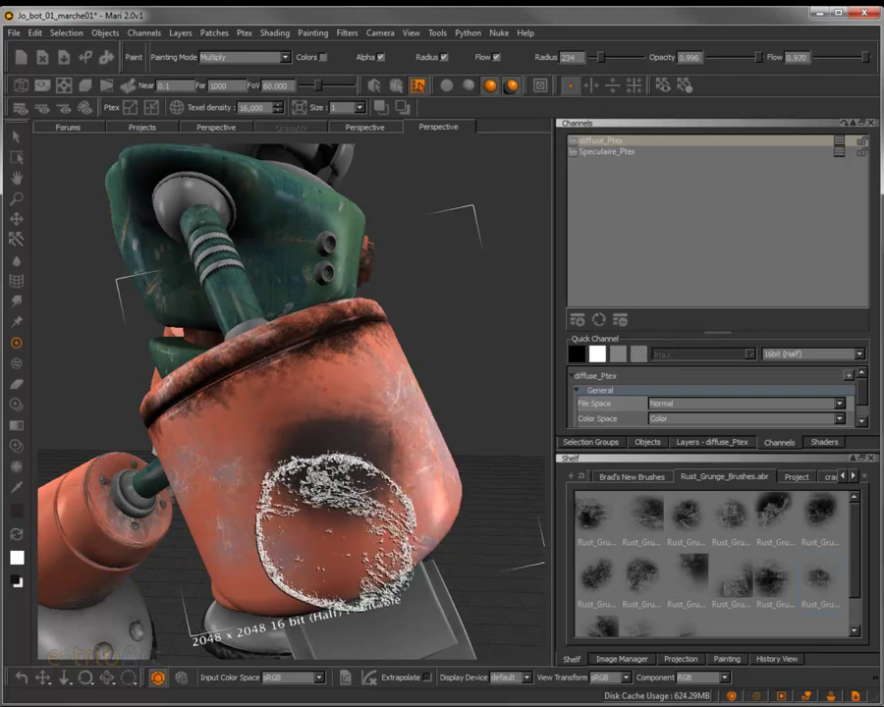
pyautogui.hotkey('ctrl', 'z')
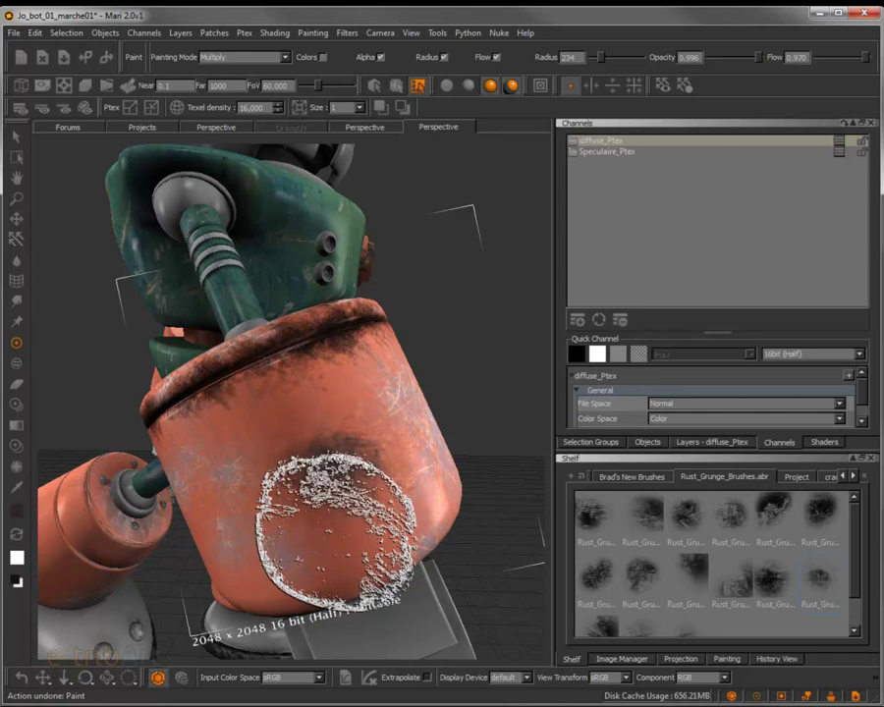
pyautogui.hotkey('ctrl', 'z')
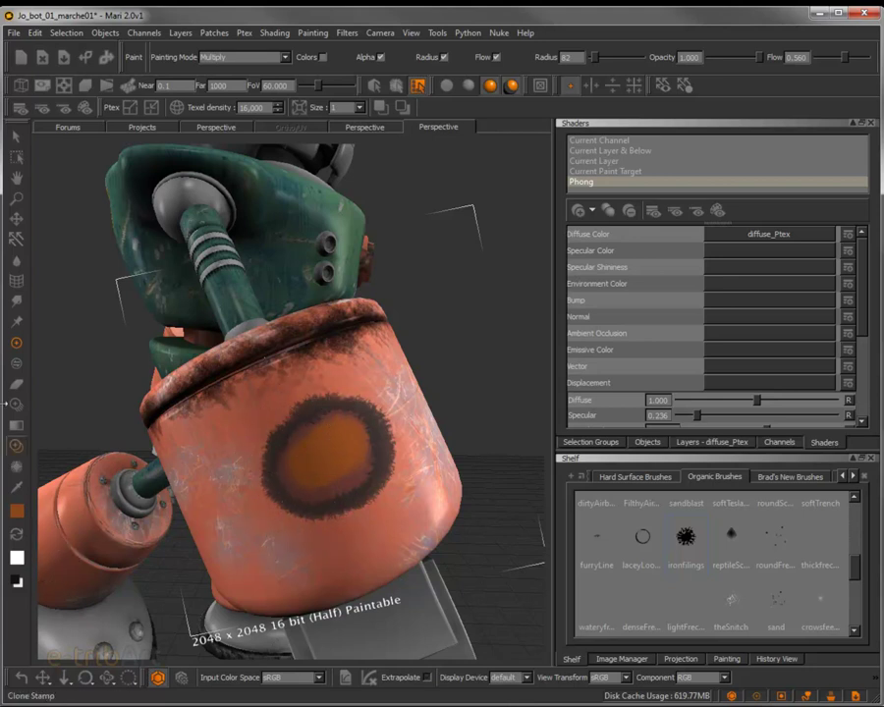
# Try Slerp's Grow and Shrink modes at radius 251 on the dark ring with the orange centre, undoing each result.
pyautogui.click(17, 300)
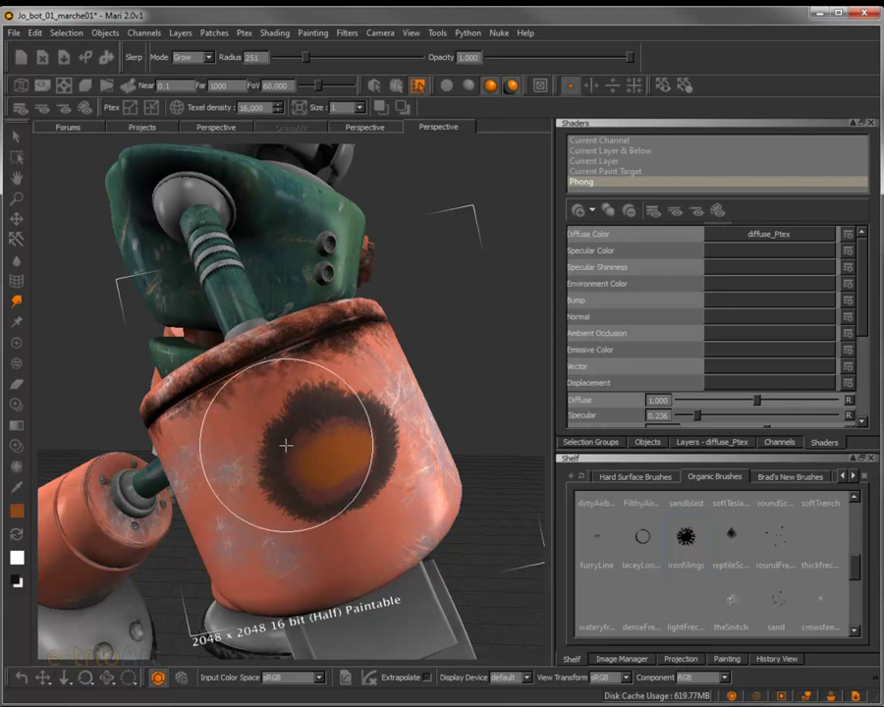
pyautogui.hotkey('ctrl', 'z')
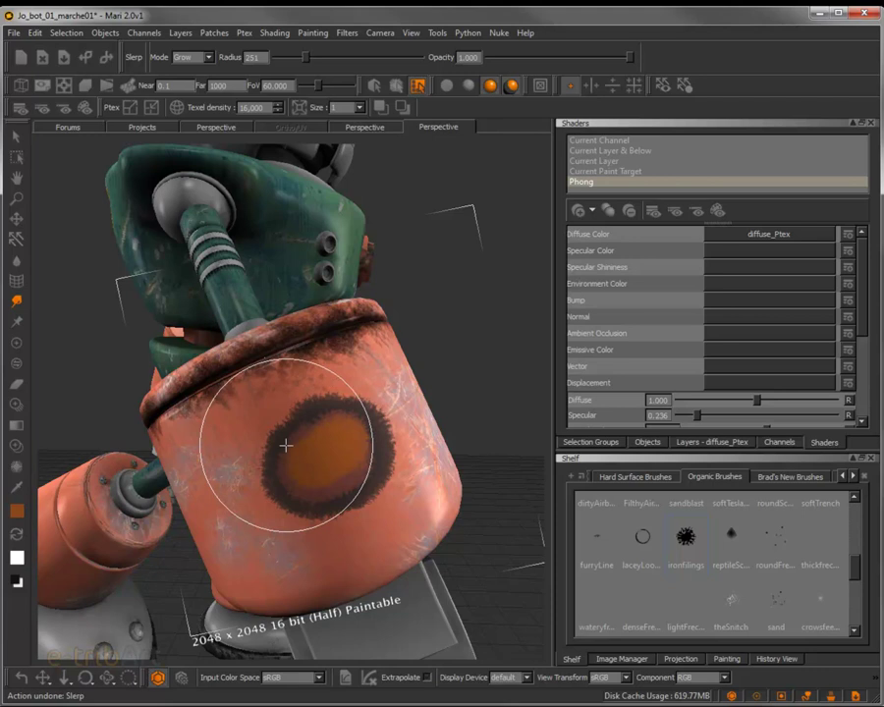
pyautogui.click(182, 57)
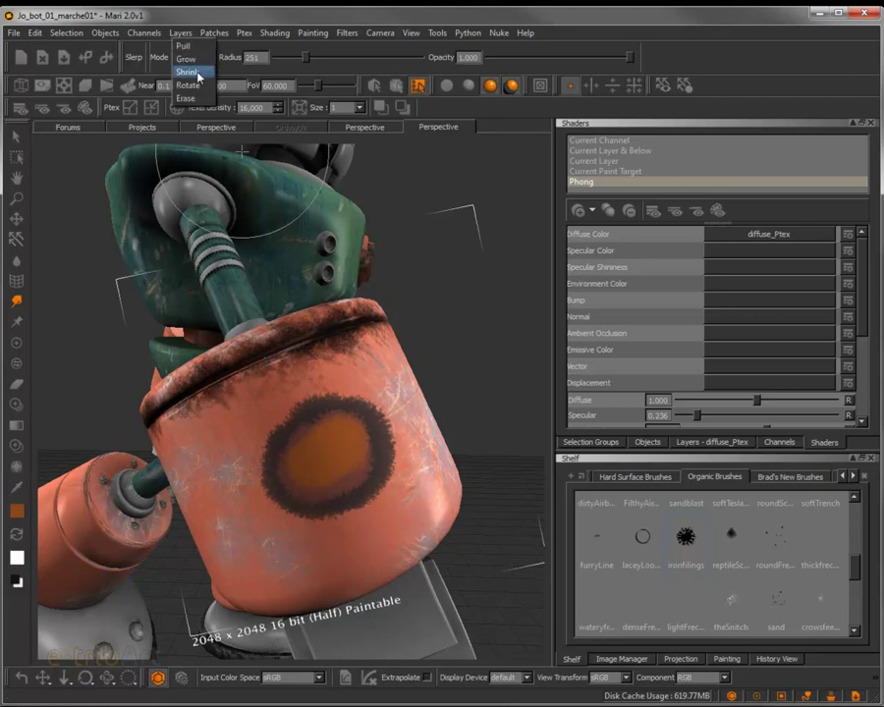
pyautogui.click(193, 73)
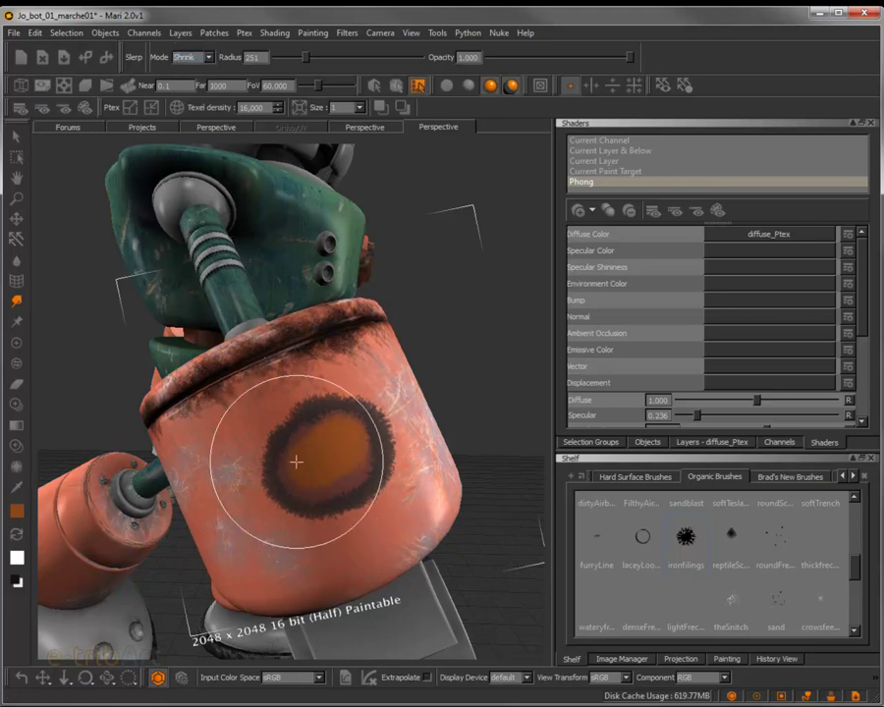
pyautogui.moveTo(326, 507)
pyautogui.mouseDown()
pyautogui.moveTo(344, 544)
pyautogui.moveTo(372, 504)
pyautogui.moveTo(345, 497)
pyautogui.moveTo(286, 509)
pyautogui.moveTo(294, 499)
pyautogui.moveTo(327, 532)
pyautogui.moveTo(286, 466)
pyautogui.moveTo(324, 518)
pyautogui.moveTo(291, 599)
pyautogui.moveTo(282, 598)
pyautogui.moveTo(288, 594)
pyautogui.mouseUp()
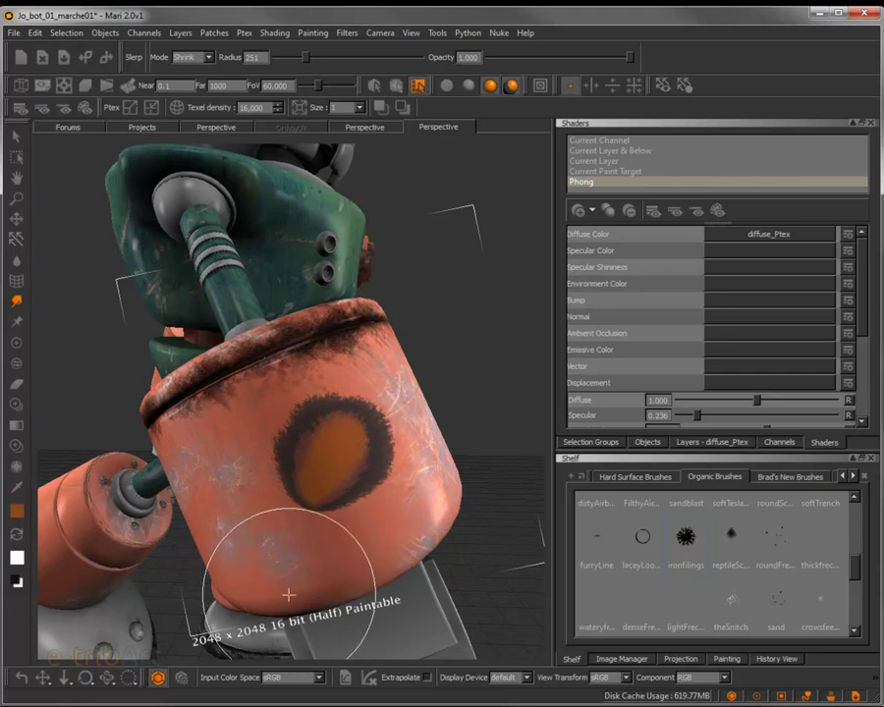
pyautogui.hotkey('ctrl', 'z')
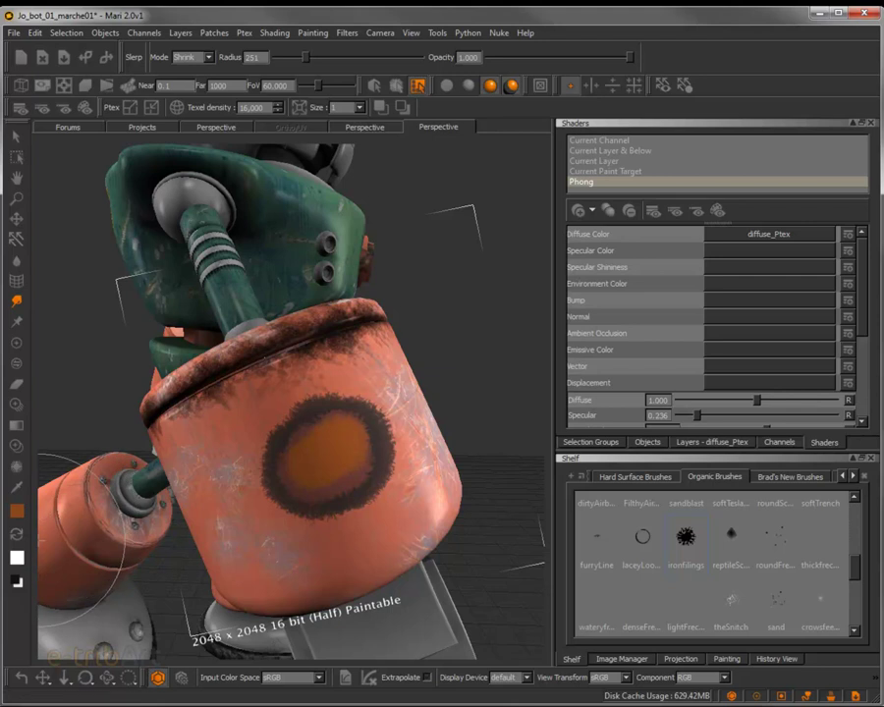
# Try to twist the ringed orange patch with Slerp in Rotate mode at radius 251, and undo the distortion.
pyautogui.click(192, 57)
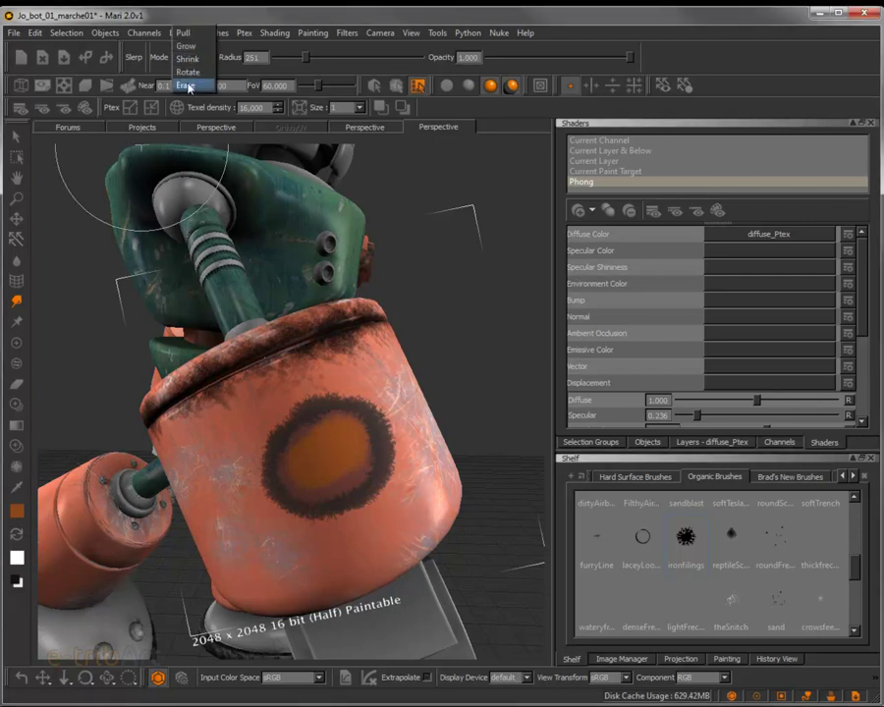
pyautogui.click(189, 73)
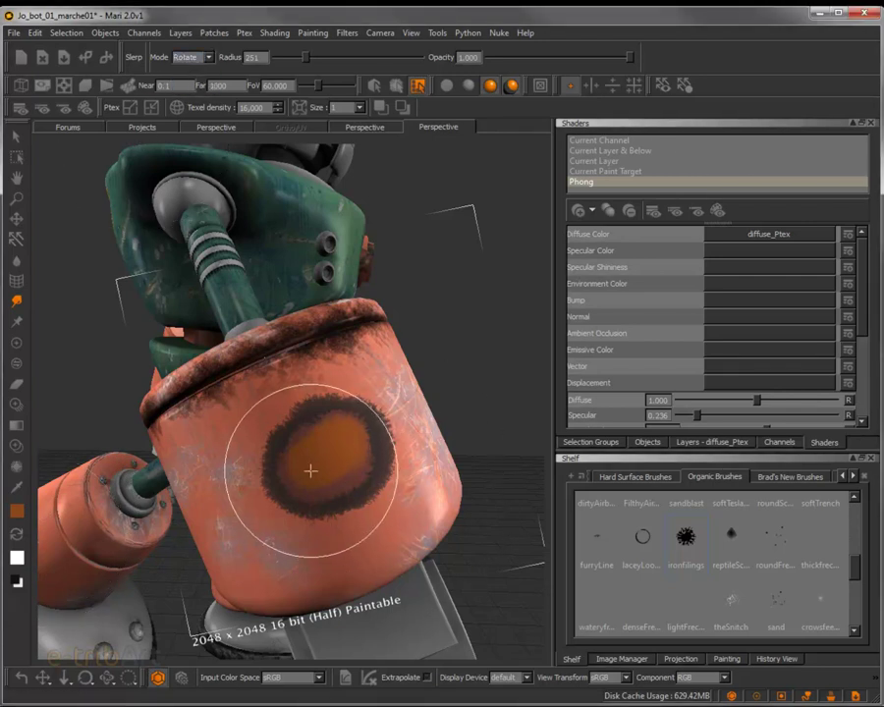
pyautogui.moveTo(302, 469)
pyautogui.mouseDown()
pyautogui.moveTo(309, 485)
pyautogui.moveTo(305, 418)
pyautogui.moveTo(333, 361)
pyautogui.moveTo(393, 369)
pyautogui.moveTo(355, 454)
pyautogui.moveTo(326, 463)
pyautogui.moveTo(360, 407)
pyautogui.moveTo(350, 458)
pyautogui.mouseUp()
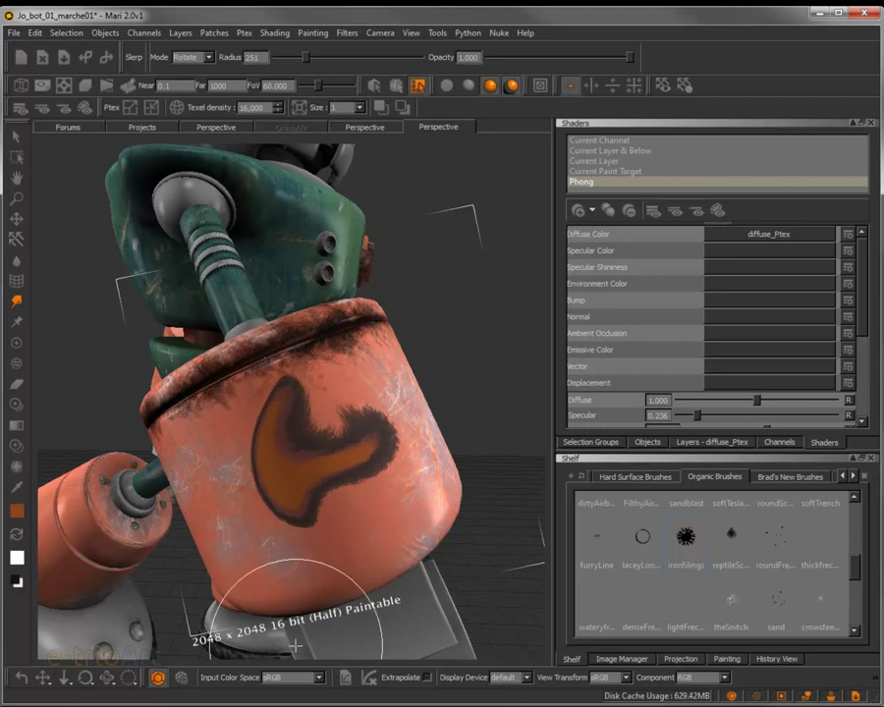
pyautogui.hotkey('ctrl', 'z')
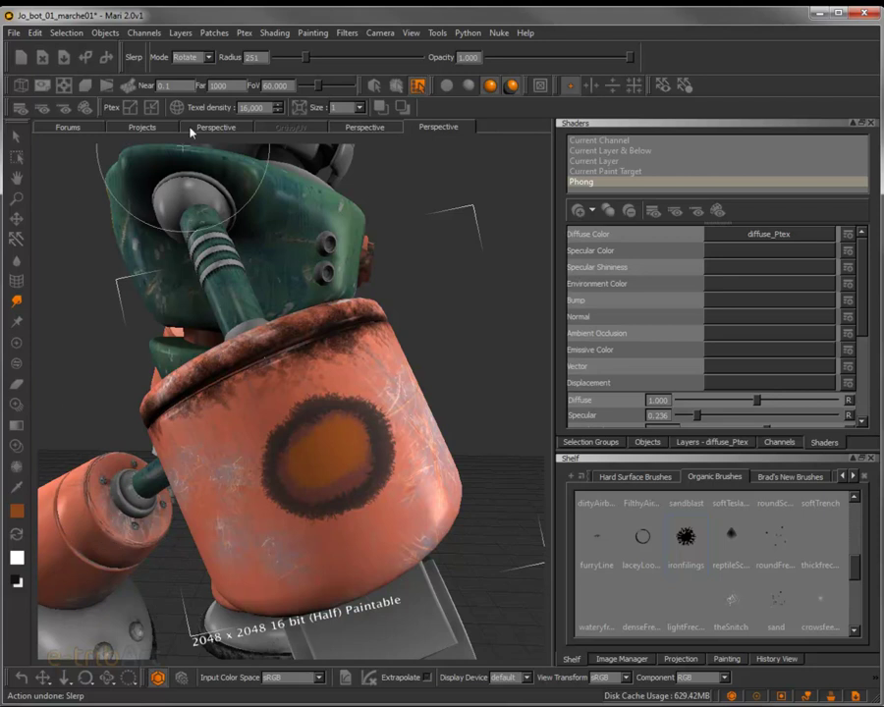
# Preview the Slerp Erase mode, return to Rotate, and twist the ringed orange patch into a curved V shape.
pyautogui.click(190, 57)
pyautogui.click(186, 74)
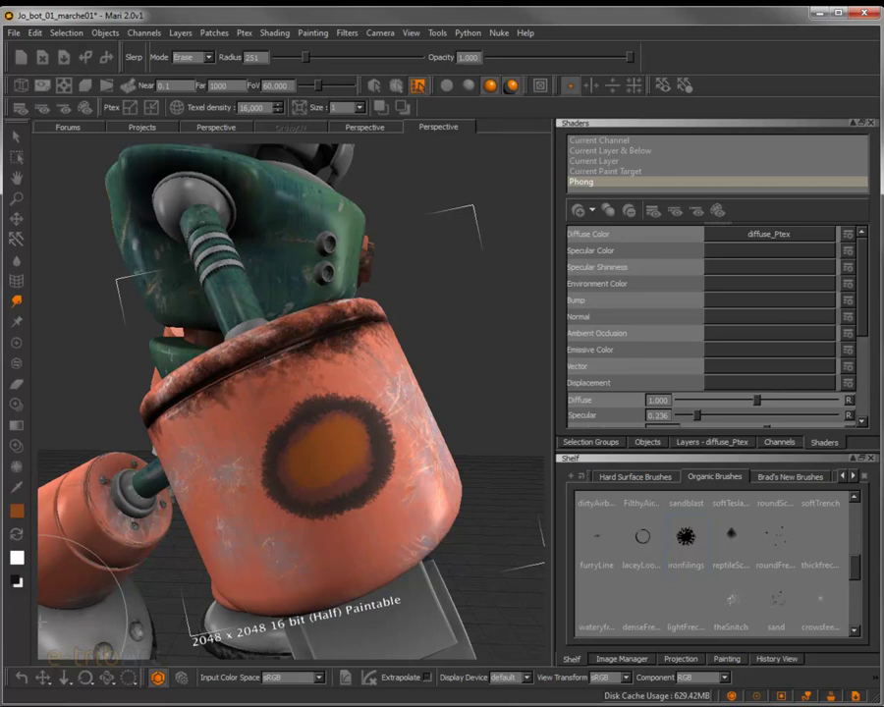
pyautogui.click(186, 57)
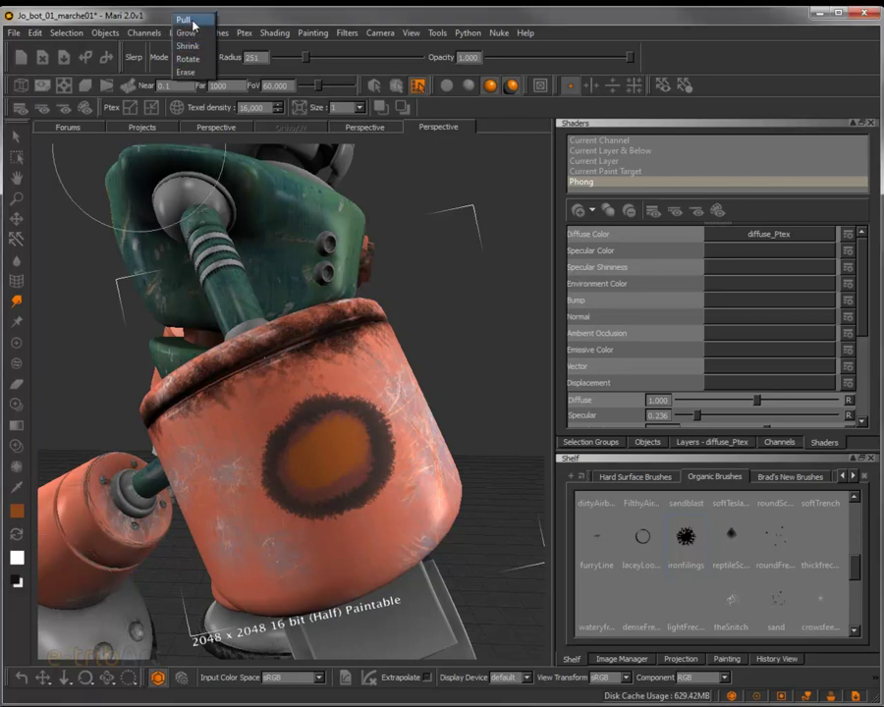
pyautogui.click(185, 60)
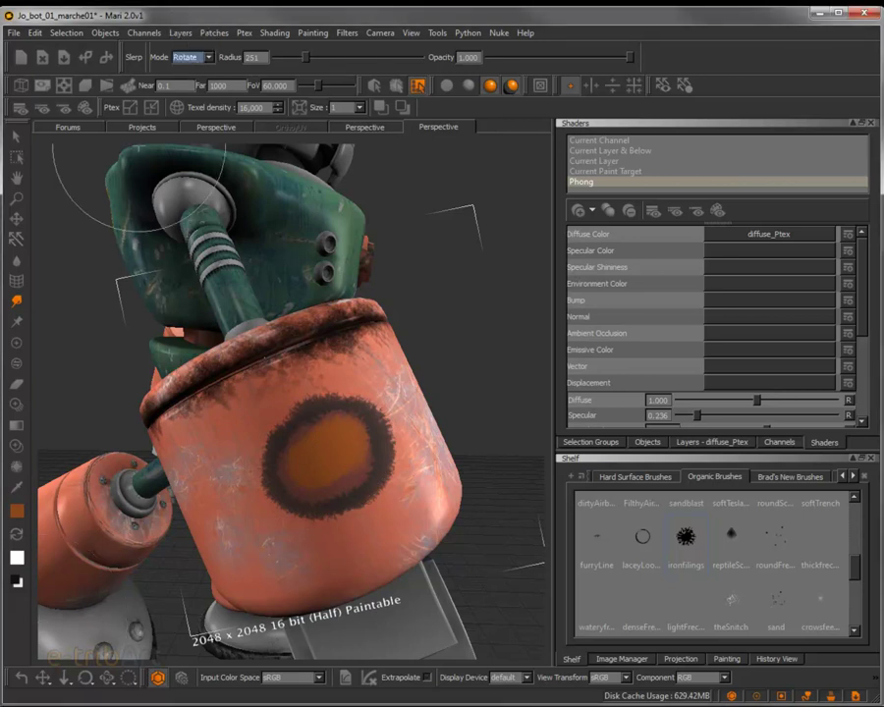
pyautogui.moveTo(286, 466)
pyautogui.mouseDown()
pyautogui.moveTo(297, 512)
pyautogui.moveTo(260, 496)
pyautogui.moveTo(229, 464)
pyautogui.moveTo(223, 428)
pyautogui.moveTo(293, 470)
pyautogui.moveTo(306, 509)
pyautogui.moveTo(305, 608)
pyautogui.moveTo(237, 563)
pyautogui.mouseUp()
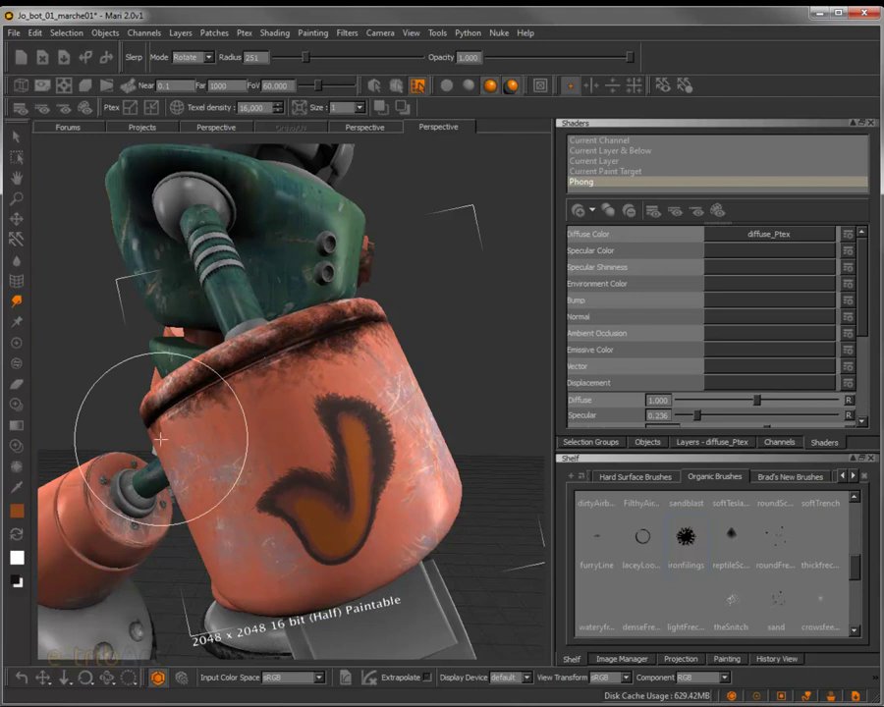
# Set Slerp to Erase mode with radius 126 and brush away the twist distortion until the patch is round again.
pyautogui.click(186, 57)
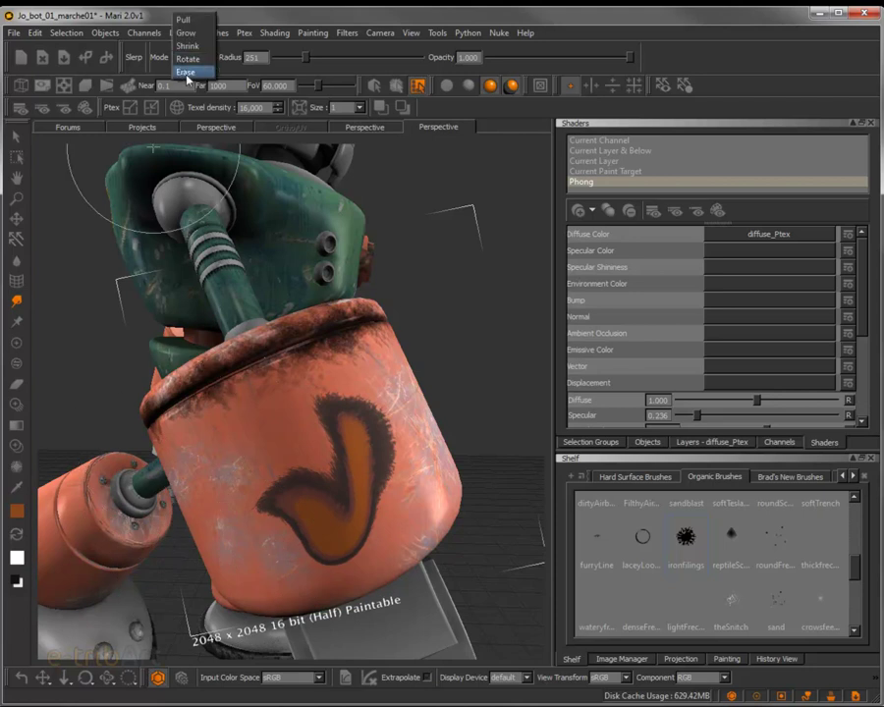
pyautogui.click(186, 73)
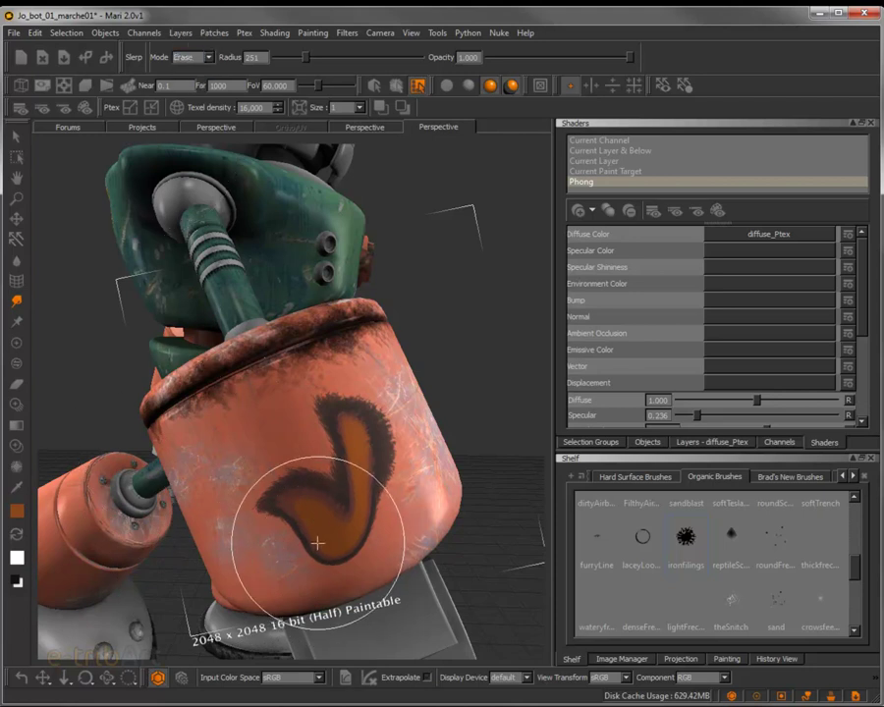
pyautogui.moveTo(303, 57); pyautogui.dragTo(290, 56)
pyautogui.moveTo(299, 546)
pyautogui.mouseDown()
pyautogui.moveTo(266, 480)
pyautogui.moveTo(272, 518)
pyautogui.moveTo(324, 472)
pyautogui.moveTo(333, 508)
pyautogui.mouseUp()
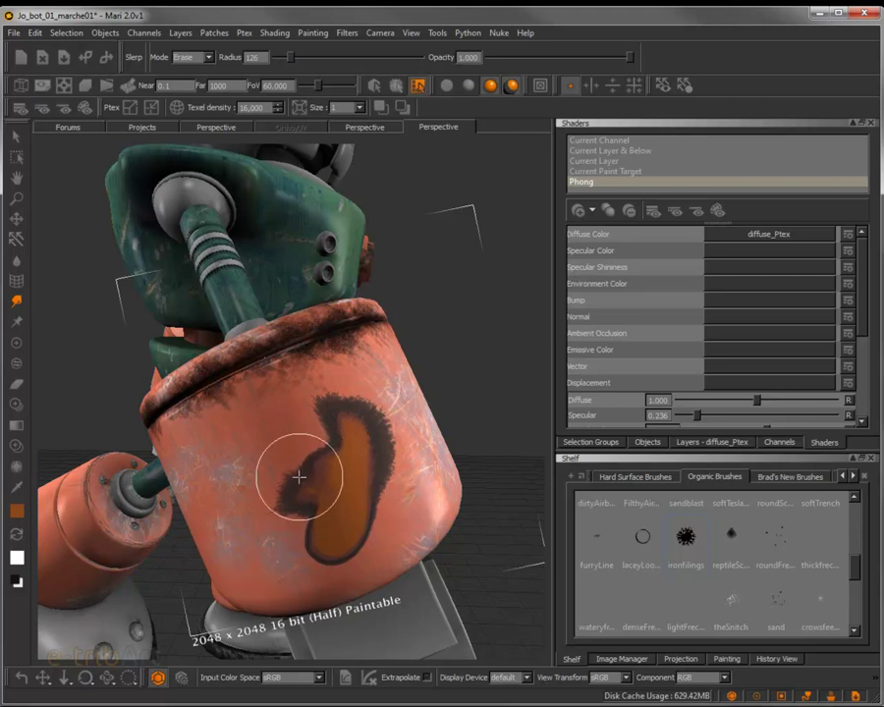
pyautogui.moveTo(343, 445)
pyautogui.mouseDown()
pyautogui.moveTo(315, 442)
pyautogui.moveTo(319, 423)
pyautogui.moveTo(302, 447)
pyautogui.moveTo(334, 417)
pyautogui.moveTo(262, 455)
pyautogui.moveTo(317, 427)
pyautogui.moveTo(322, 407)
pyautogui.moveTo(313, 457)
pyautogui.moveTo(276, 470)
pyautogui.moveTo(298, 474)
pyautogui.moveTo(256, 501)
pyautogui.moveTo(282, 477)
pyautogui.moveTo(291, 509)
pyautogui.mouseUp()
pyautogui.moveTo(323, 428)
pyautogui.mouseDown()
pyautogui.moveTo(311, 417)
pyautogui.moveTo(263, 450)
pyautogui.moveTo(291, 485)
pyautogui.moveTo(294, 456)
pyautogui.moveTo(308, 475)
pyautogui.mouseUp()
pyautogui.moveTo(374, 472)
pyautogui.mouseDown()
pyautogui.moveTo(369, 518)
pyautogui.moveTo(389, 477)
pyautogui.moveTo(342, 559)
pyautogui.moveTo(308, 569)
pyautogui.moveTo(293, 543)
pyautogui.moveTo(406, 491)
pyautogui.moveTo(278, 549)
pyautogui.moveTo(379, 503)
pyautogui.moveTo(282, 593)
pyautogui.moveTo(318, 501)
pyautogui.moveTo(335, 527)
pyautogui.moveTo(350, 497)
pyautogui.moveTo(340, 480)
pyautogui.moveTo(345, 507)
pyautogui.moveTo(315, 529)
pyautogui.moveTo(418, 461)
pyautogui.moveTo(365, 487)
pyautogui.moveTo(366, 523)
pyautogui.moveTo(348, 529)
pyautogui.mouseUp()
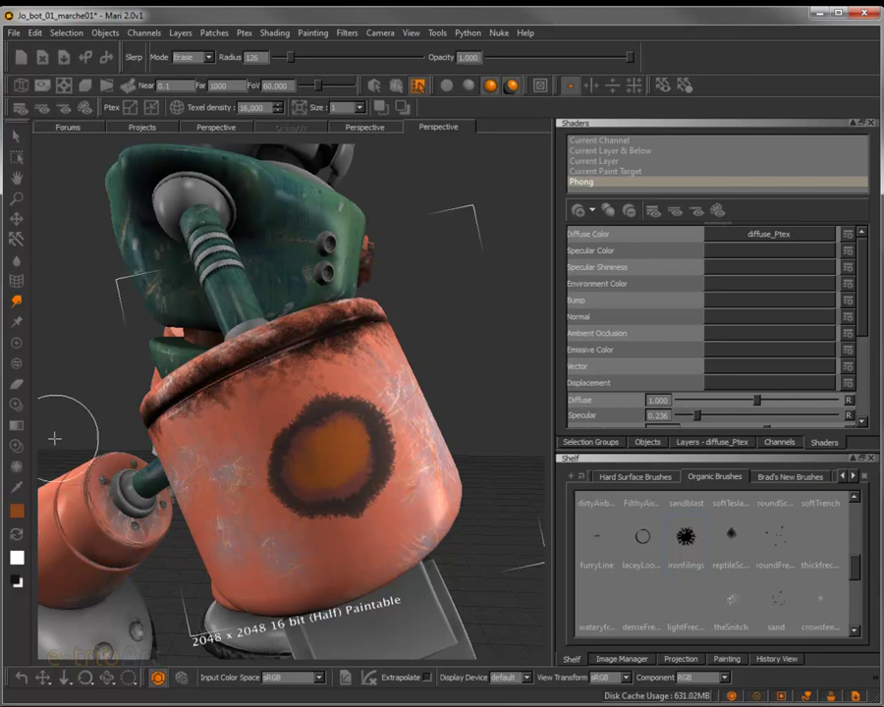
# Distort the round patch into a rough five-cornered shape with Slerp in Rotate mode, and place Pinup pins on its corners.
pyautogui.moveTo(276, 447)
pyautogui.mouseDown()
pyautogui.moveTo(327, 474)
pyautogui.moveTo(359, 389)
pyautogui.moveTo(278, 416)
pyautogui.moveTo(377, 393)
pyautogui.moveTo(355, 393)
pyautogui.moveTo(385, 432)
pyautogui.moveTo(348, 470)
pyautogui.moveTo(263, 480)
pyautogui.moveTo(243, 501)
pyautogui.moveTo(325, 493)
pyautogui.mouseUp()
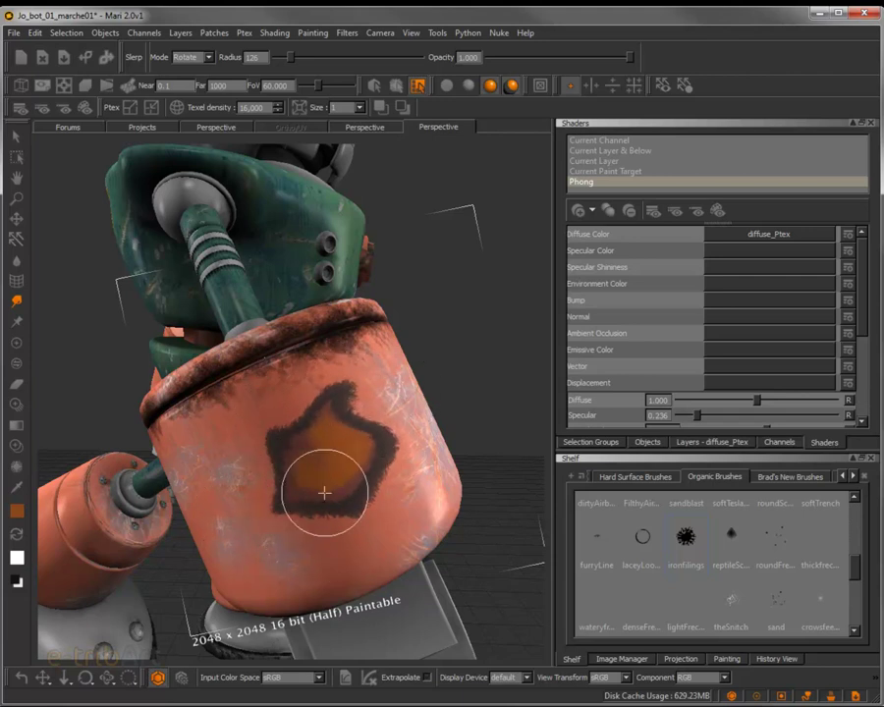
pyautogui.click(18, 325)
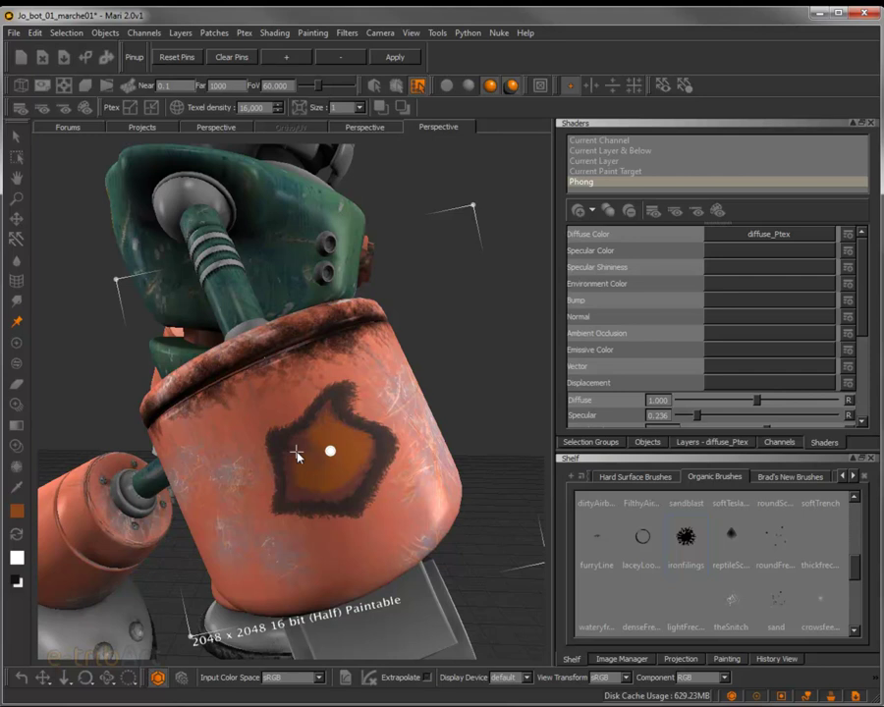
pyautogui.click(289, 444)
pyautogui.click(282, 510)
# Try pulling the Pinup pins on the patch's two lower corners and upper-left corner to reshape it.
pyautogui.moveTo(280, 511)
pyautogui.mouseDown()
pyautogui.moveTo(206, 574)
pyautogui.moveTo(287, 505)
pyautogui.moveTo(290, 513)
pyautogui.moveTo(226, 545)
pyautogui.moveTo(211, 565)
pyautogui.moveTo(252, 529)
pyautogui.moveTo(247, 538)
pyautogui.mouseUp()
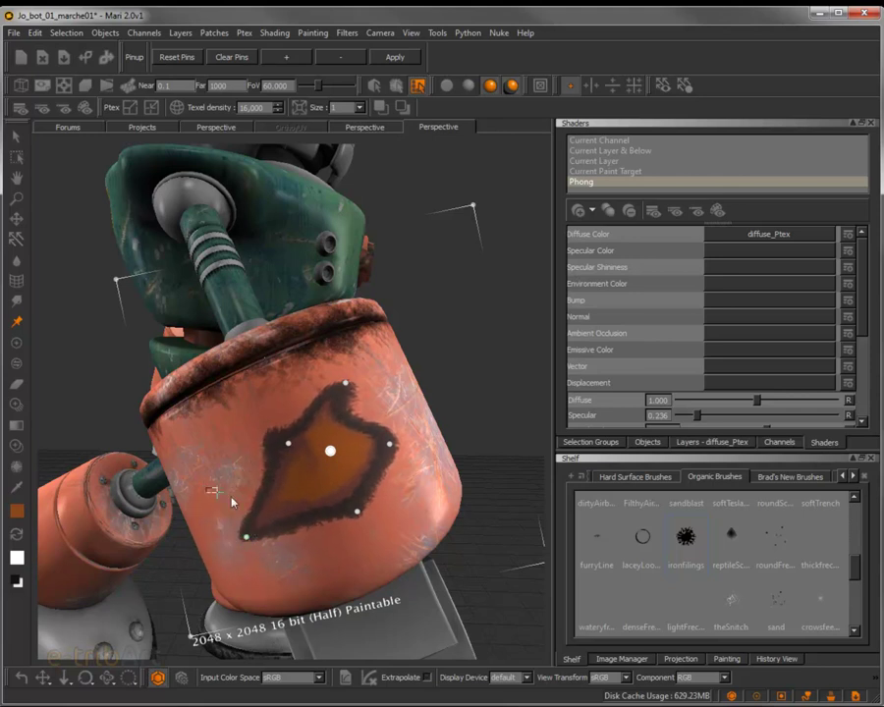
pyautogui.moveTo(356, 537); pyautogui.dragTo(381, 556)
pyautogui.moveTo(356, 515)
pyautogui.mouseDown()
pyautogui.moveTo(373, 566)
pyautogui.moveTo(417, 538)
pyautogui.moveTo(411, 529)
pyautogui.mouseUp()
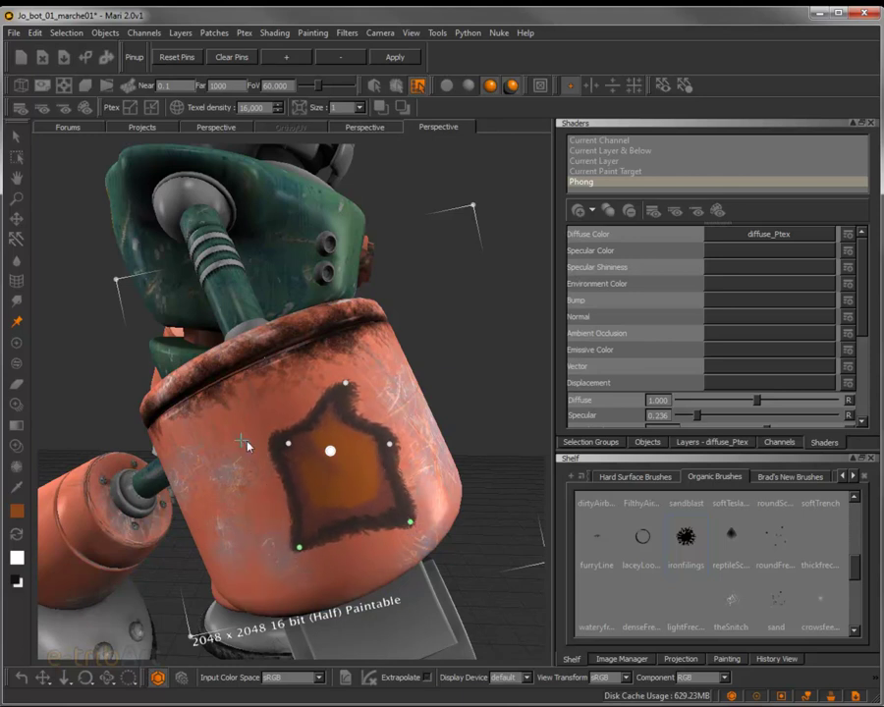
pyautogui.moveTo(288, 449)
pyautogui.mouseDown()
pyautogui.moveTo(257, 462)
pyautogui.moveTo(279, 466)
pyautogui.mouseUp()
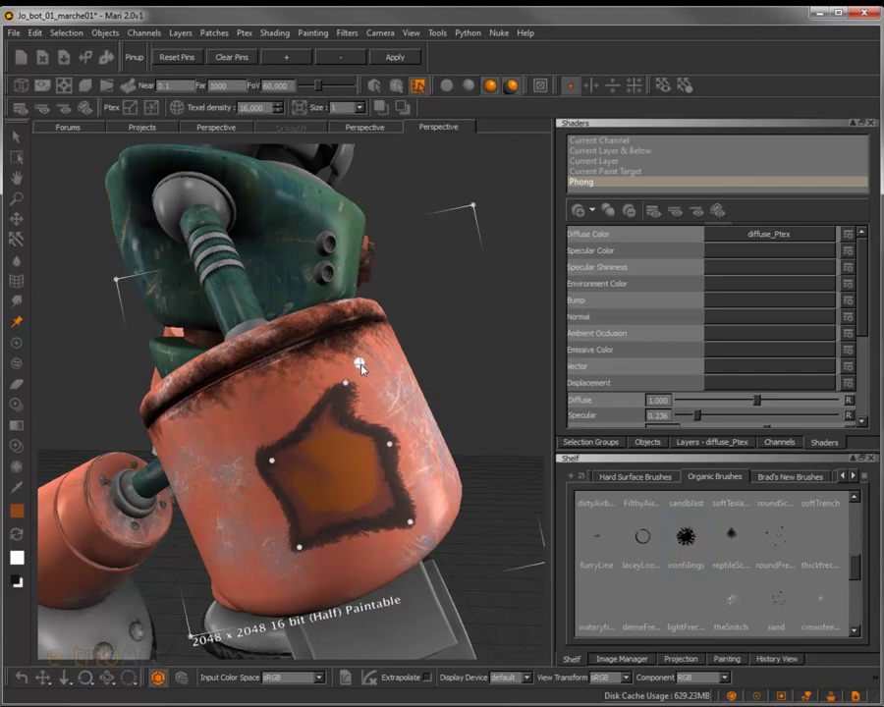
# Select the patch's left and lower pins together, rotate them clockwise about the pivot, and move the top pin upward.
pyautogui.moveTo(227, 449); pyautogui.dragTo(325, 569)
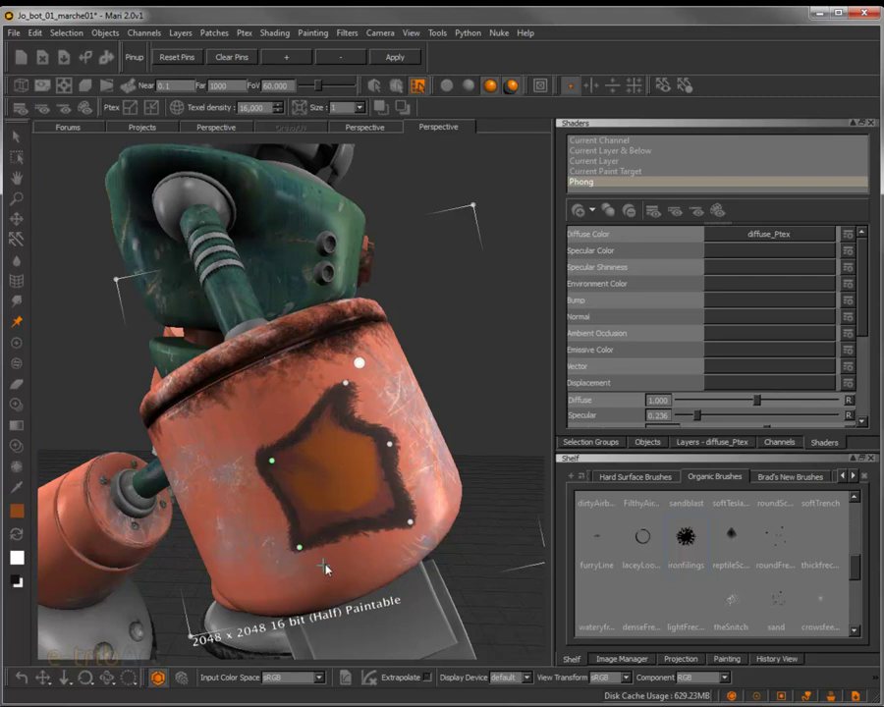
pyautogui.click(393, 510)
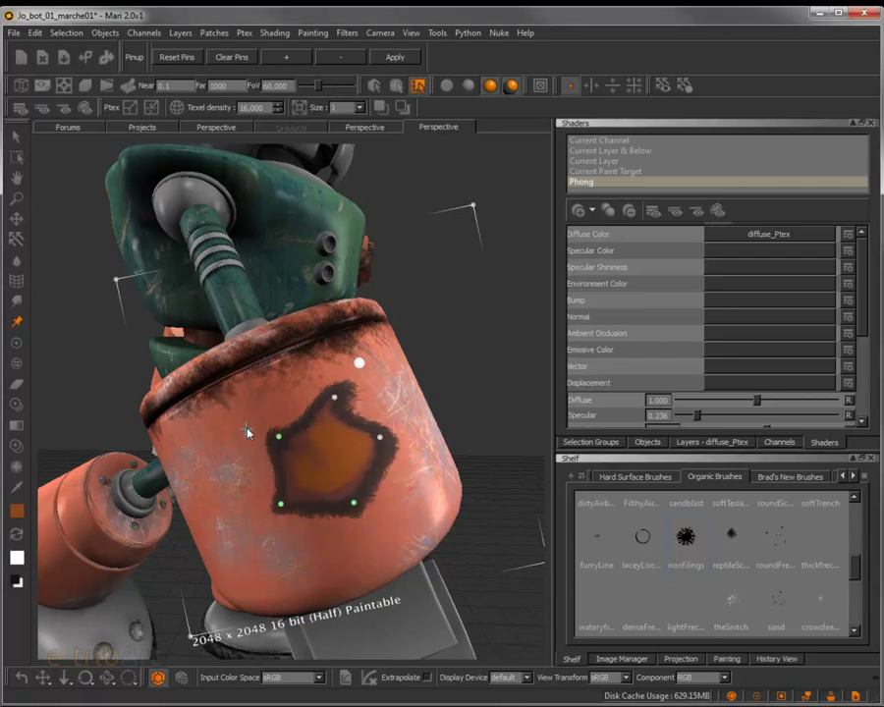
pyautogui.moveTo(250, 421)
pyautogui.mouseDown()
pyautogui.moveTo(341, 539)
pyautogui.moveTo(369, 540)
pyautogui.moveTo(366, 547)
pyautogui.mouseUp()
pyautogui.moveTo(281, 505)
pyautogui.mouseDown()
pyautogui.moveTo(315, 521)
pyautogui.moveTo(278, 500)
pyautogui.moveTo(251, 462)
pyautogui.moveTo(251, 430)
pyautogui.moveTo(277, 485)
pyautogui.moveTo(318, 515)
pyautogui.moveTo(239, 473)
pyautogui.moveTo(293, 511)
pyautogui.moveTo(360, 520)
pyautogui.moveTo(257, 516)
pyautogui.moveTo(218, 454)
pyautogui.moveTo(212, 468)
pyautogui.moveTo(299, 454)
pyautogui.mouseUp()
pyautogui.moveTo(336, 396); pyautogui.dragTo(332, 373)
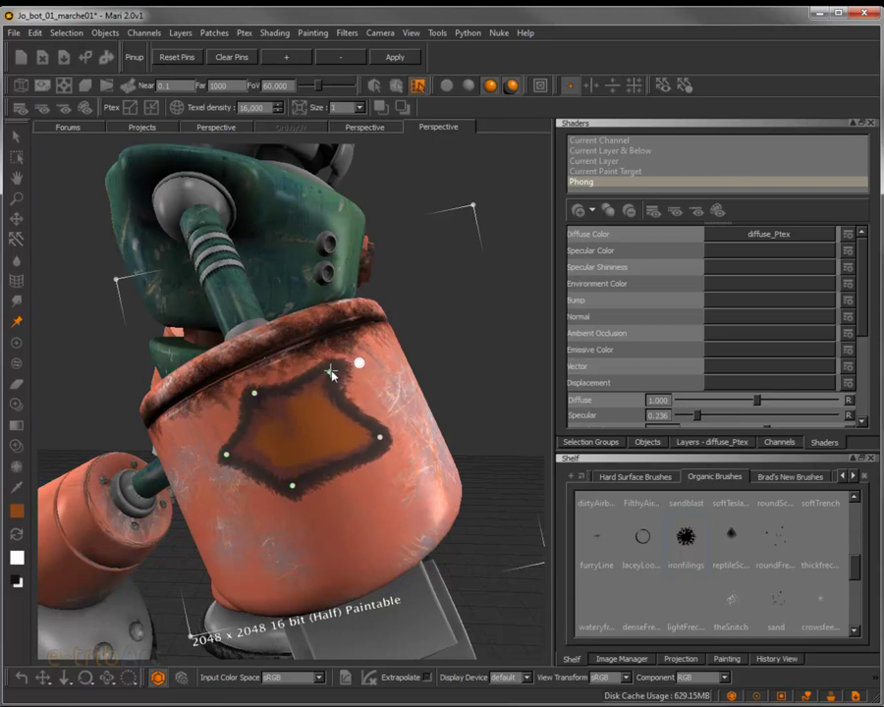
# Adjust the right, bottom and top pins individually to even out the patch's five-cornered outline.
pyautogui.moveTo(379, 437)
pyautogui.mouseDown()
pyautogui.moveTo(416, 424)
pyautogui.moveTo(350, 454)
pyautogui.moveTo(371, 453)
pyautogui.mouseUp()
pyautogui.moveTo(293, 489); pyautogui.dragTo(282, 514)
pyautogui.moveTo(374, 454)
pyautogui.mouseDown()
pyautogui.moveTo(375, 466)
pyautogui.moveTo(373, 454)
pyautogui.mouseUp()
pyautogui.moveTo(331, 371)
pyautogui.mouseDown()
pyautogui.moveTo(312, 367)
pyautogui.moveTo(338, 379)
pyautogui.moveTo(324, 377)
pyautogui.mouseUp()
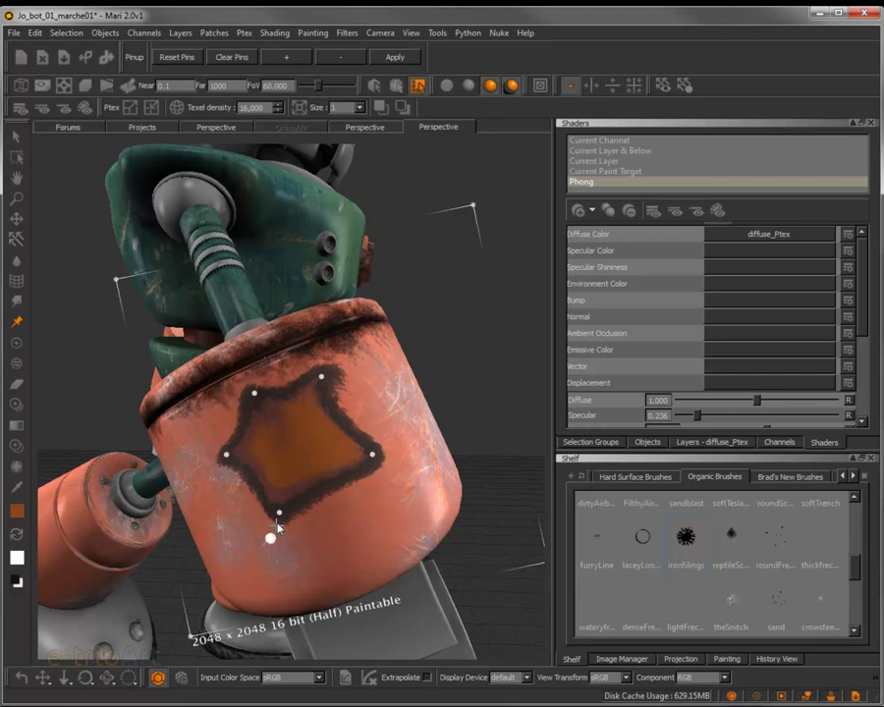
# Select all five pins, rotate the patch toward the leg's left edge, and pull its lower-right pin outward.
pyautogui.moveTo(244, 375); pyautogui.dragTo(403, 532)
pyautogui.moveTo(328, 382)
pyautogui.mouseDown()
pyautogui.moveTo(375, 470)
pyautogui.moveTo(379, 537)
pyautogui.moveTo(367, 573)
pyautogui.moveTo(371, 501)
pyautogui.moveTo(340, 425)
pyautogui.moveTo(361, 532)
pyautogui.moveTo(361, 587)
pyautogui.moveTo(348, 467)
pyautogui.moveTo(324, 432)
pyautogui.moveTo(251, 388)
pyautogui.moveTo(201, 403)
pyautogui.moveTo(215, 405)
pyautogui.mouseUp()
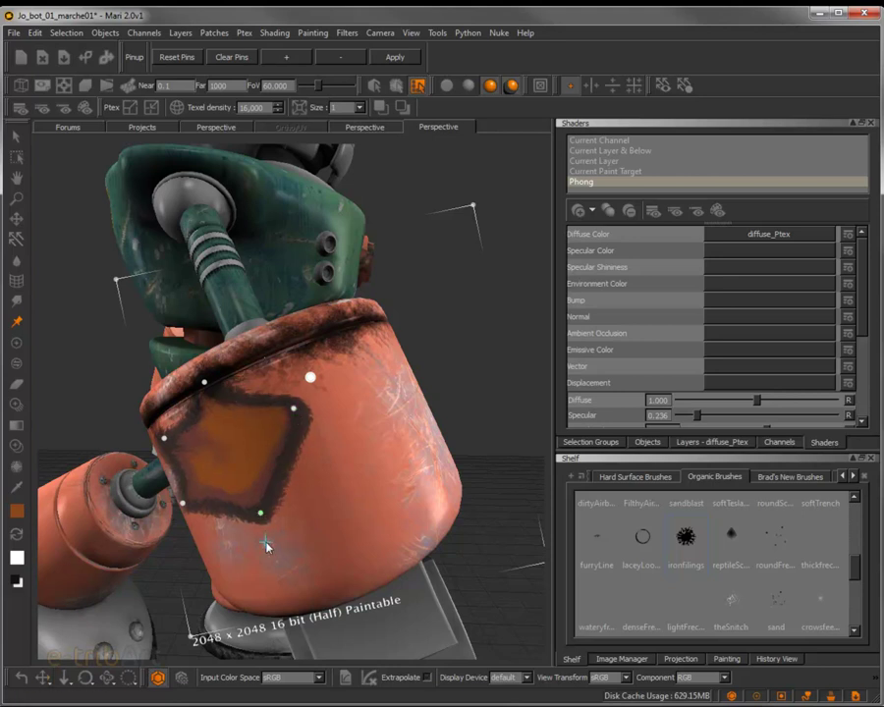
pyautogui.moveTo(261, 515); pyautogui.dragTo(298, 531)
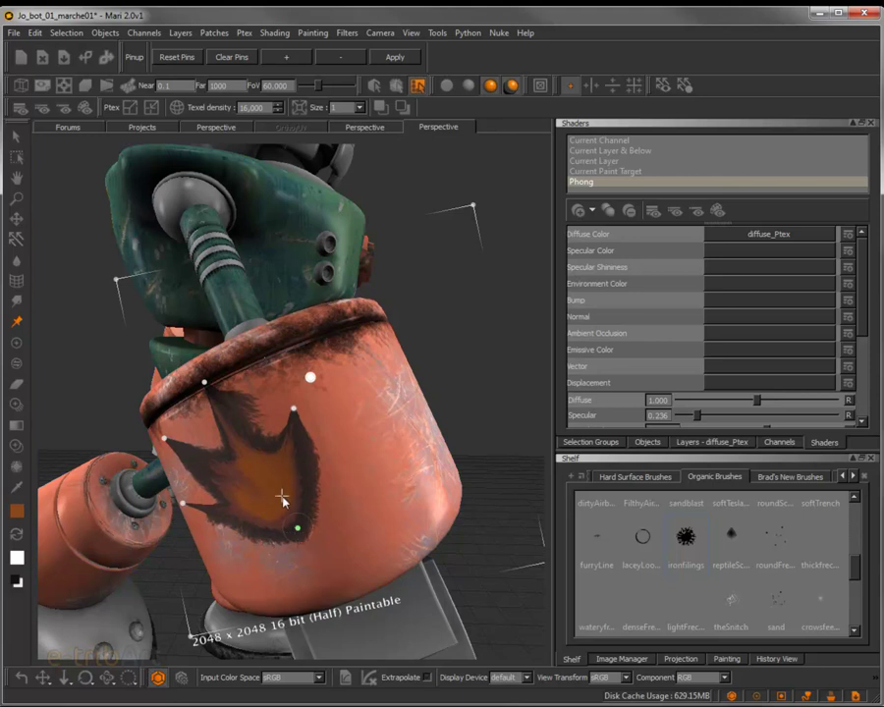
# Try different influence amounts on the lower-right pin while moving it inward, and undo the Pinup distortion.
pyautogui.press('+')
pyautogui.press('+')
pyautogui.press('+')
pyautogui.press('+')
pyautogui.press('+')
pyautogui.press('+')
pyautogui.press('+')
pyautogui.press('+')
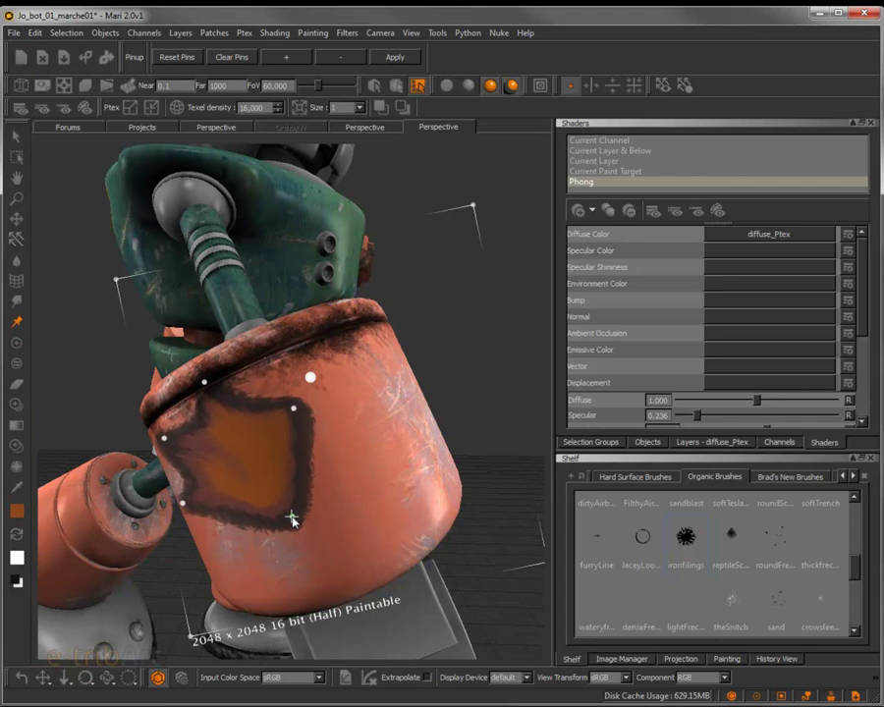
pyautogui.moveTo(292, 517)
pyautogui.mouseDown()
pyautogui.moveTo(337, 554)
pyautogui.moveTo(264, 457)
pyautogui.moveTo(352, 535)
pyautogui.moveTo(272, 491)
pyautogui.moveTo(320, 526)
pyautogui.moveTo(290, 490)
pyautogui.moveTo(314, 465)
pyautogui.moveTo(361, 506)
pyautogui.moveTo(277, 508)
pyautogui.moveTo(284, 502)
pyautogui.mouseUp()
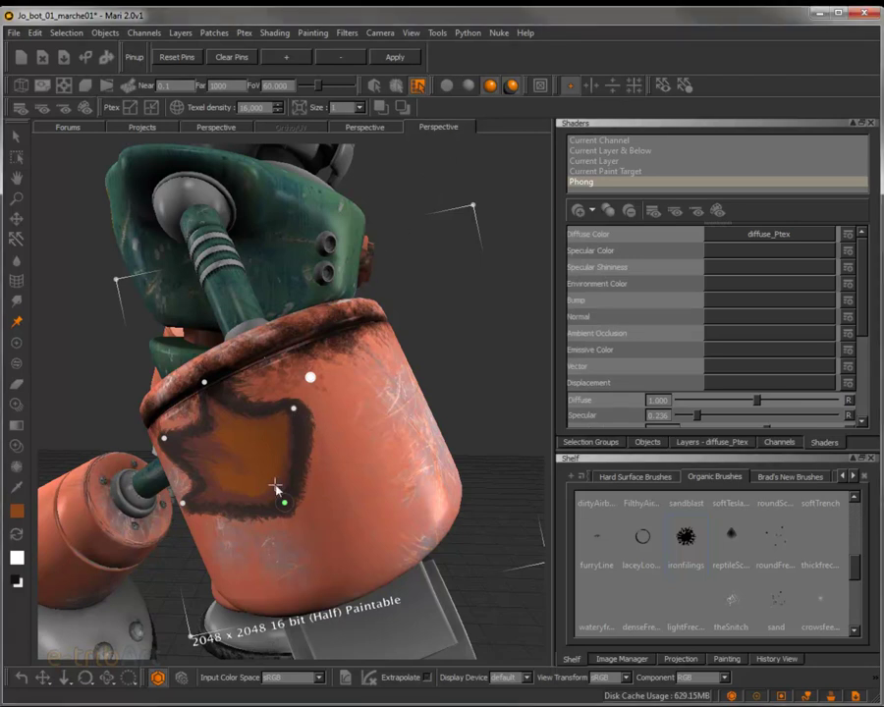
pyautogui.hotkey('ctrl', 'z')
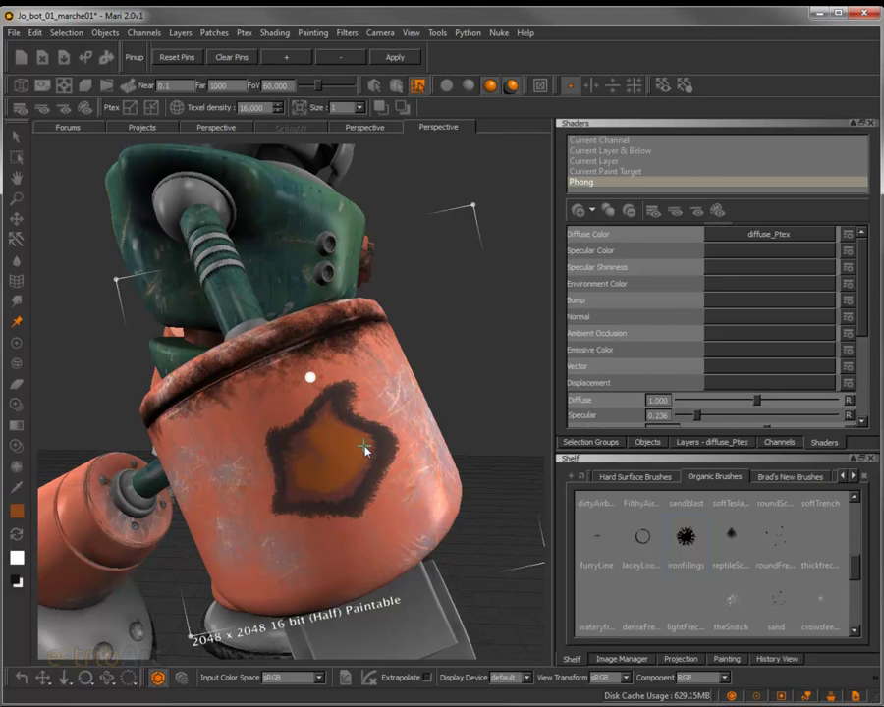
pyautogui.hotkey('ctrl', 'z')
# Pin the patch's five corners again, try pulling the right and lower pins outward, and discard the distortion.
pyautogui.click(334, 403)
pyautogui.click(351, 505)
pyautogui.click(383, 448)
pyautogui.moveTo(383, 449); pyautogui.dragTo(421, 453)
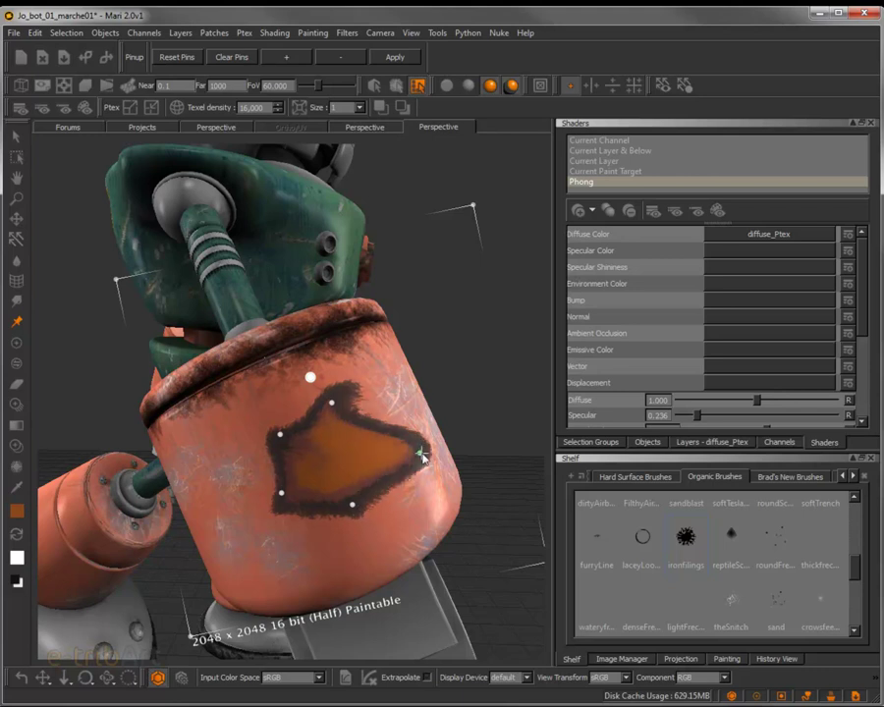
pyautogui.moveTo(352, 506); pyautogui.dragTo(351, 540)
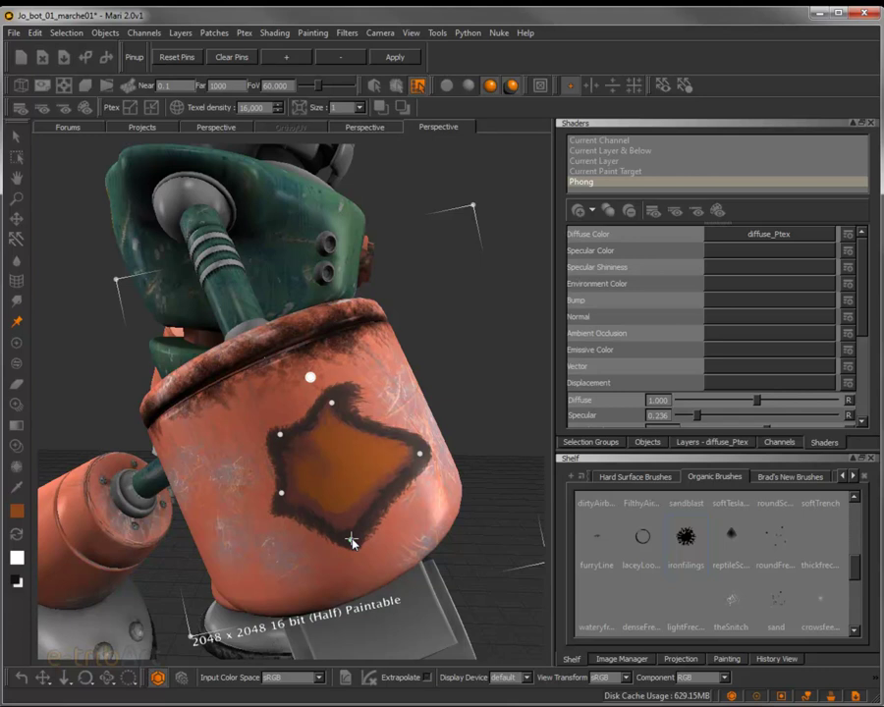
pyautogui.press('Escape')
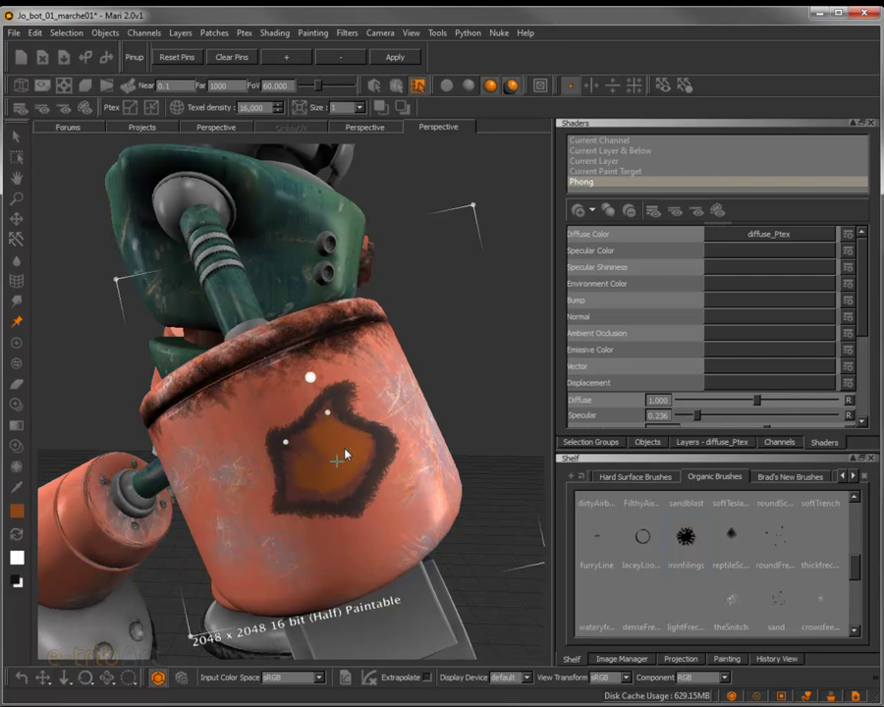
# Add pins at the patch's centre and lower corner, try pulling the right pin outward, and undo the move.
pyautogui.click(328, 460)
pyautogui.click(341, 498)
pyautogui.moveTo(373, 454); pyautogui.dragTo(396, 437)
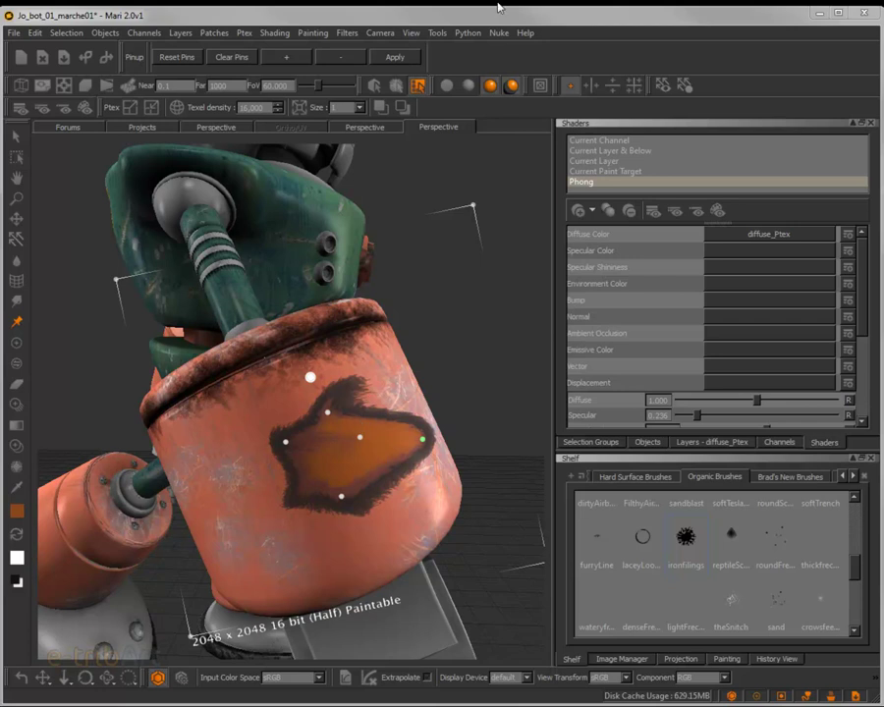
pyautogui.hotkey('ctrl', 'z')
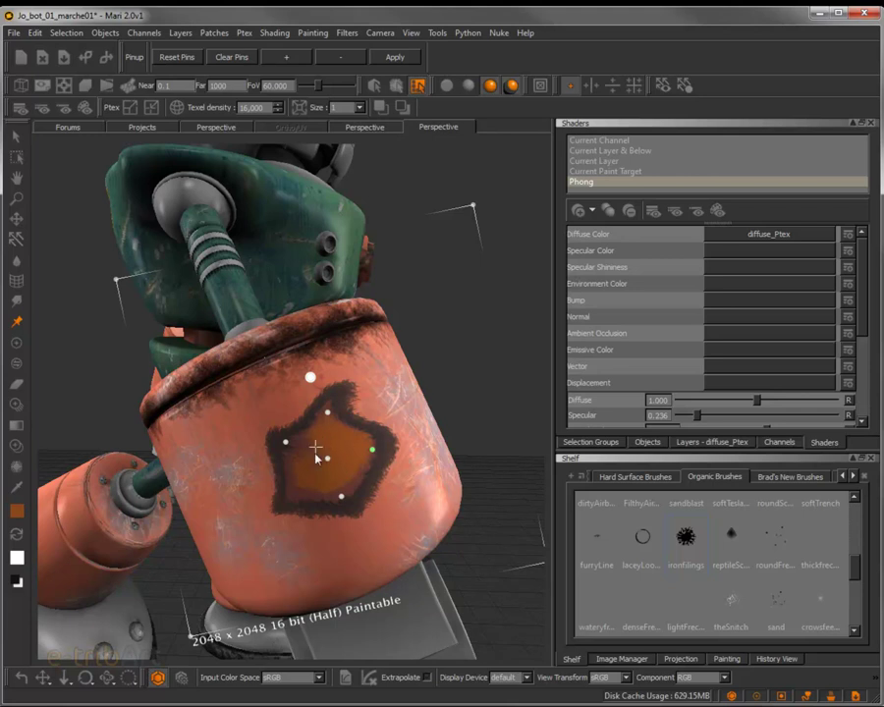
# Try stretching the patch by its left and top pins with the centre pinned, and undo both moves.
pyautogui.moveTo(287, 444); pyautogui.dragTo(229, 439)
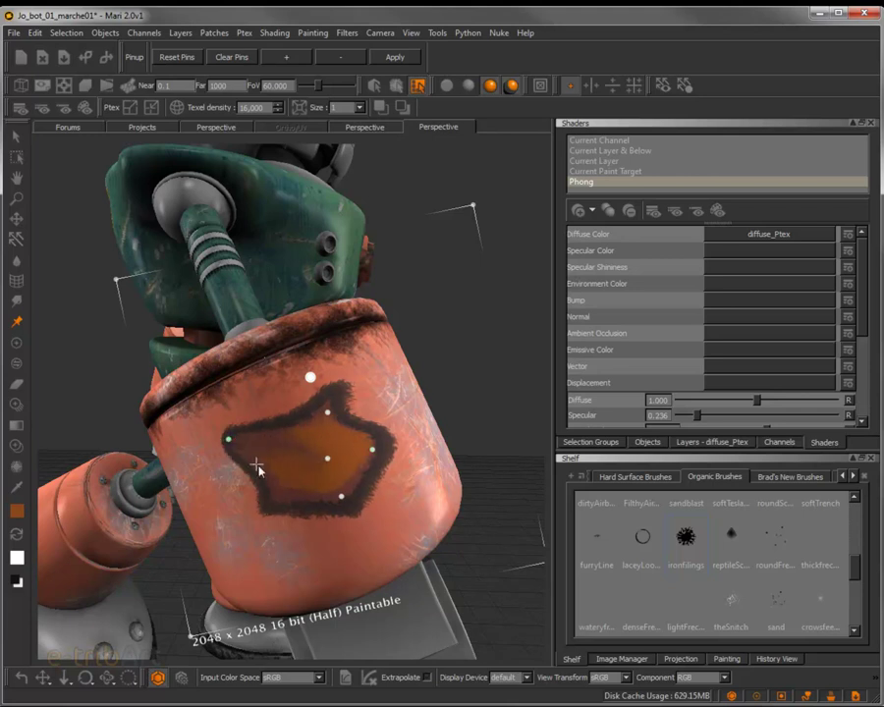
pyautogui.moveTo(325, 413); pyautogui.dragTo(362, 357)
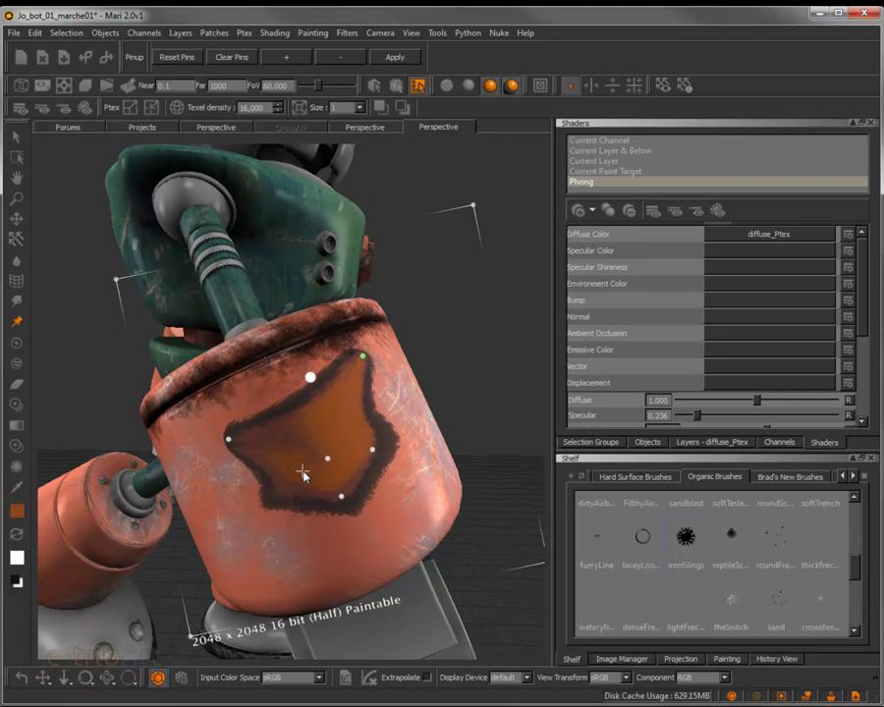
pyautogui.hotkey('ctrl', 'z')
pyautogui.hotkey('ctrl', 'z')
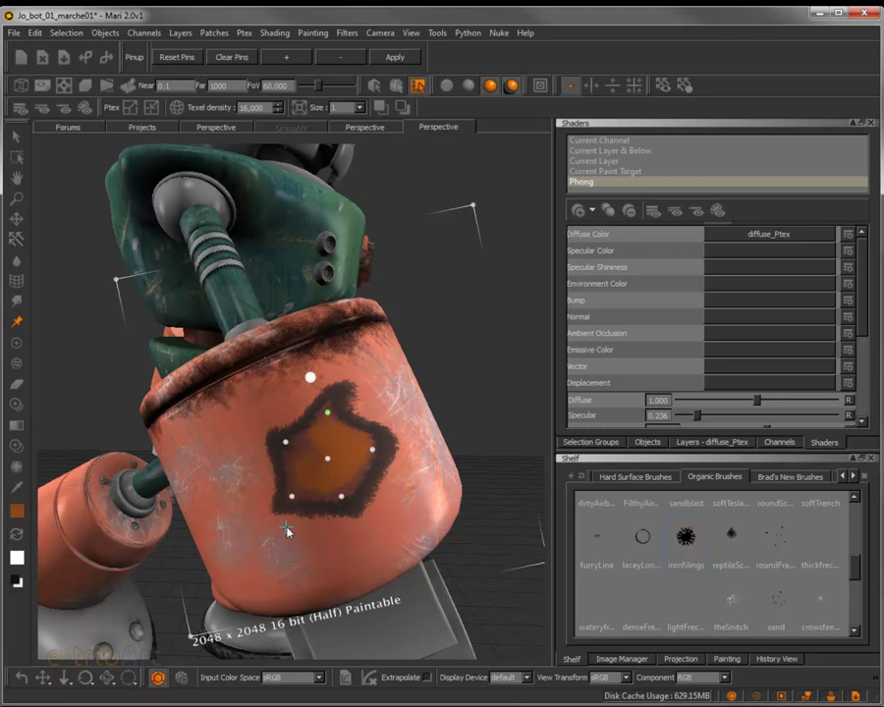
pyautogui.hotkey('ctrl', 'z')
# Move the Pinup pivot to the centre of the patch and place pins around it on the five corners.
pyautogui.moveTo(311, 377); pyautogui.dragTo(321, 453)
pyautogui.click(352, 503)
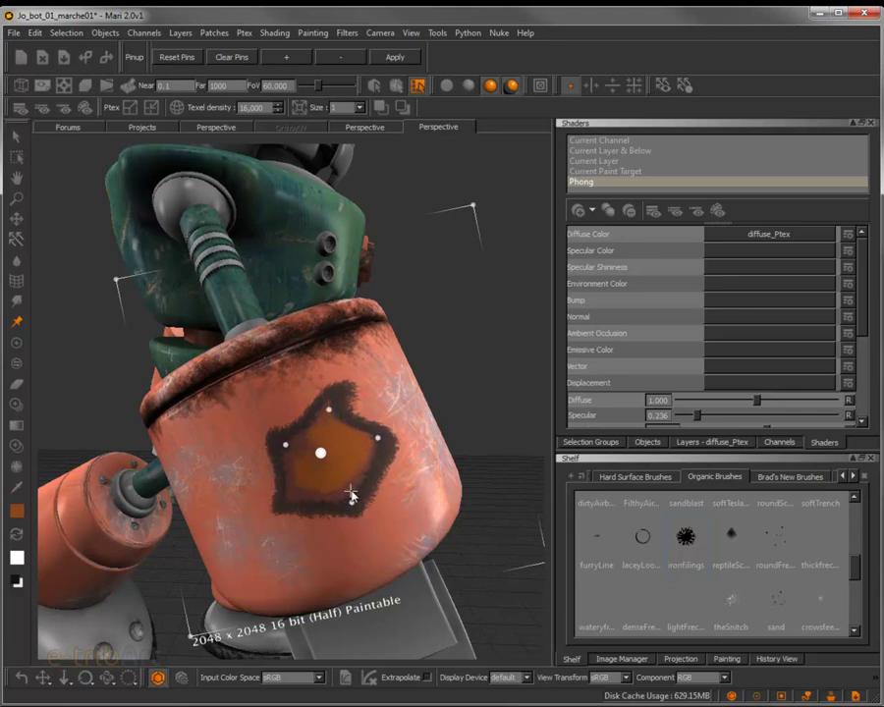
pyautogui.click(286, 490)
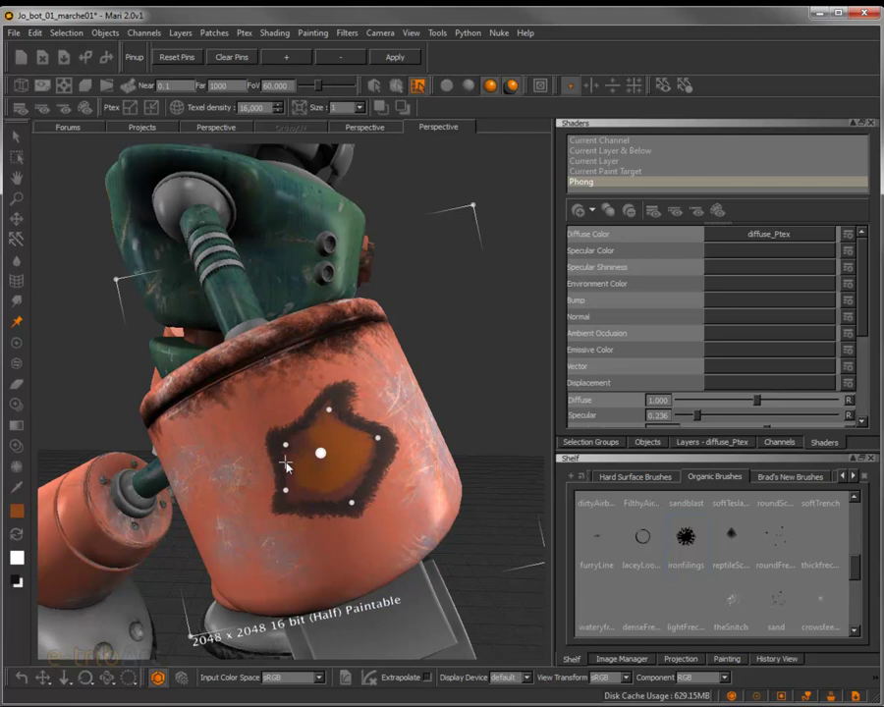
pyautogui.click(15, 322)
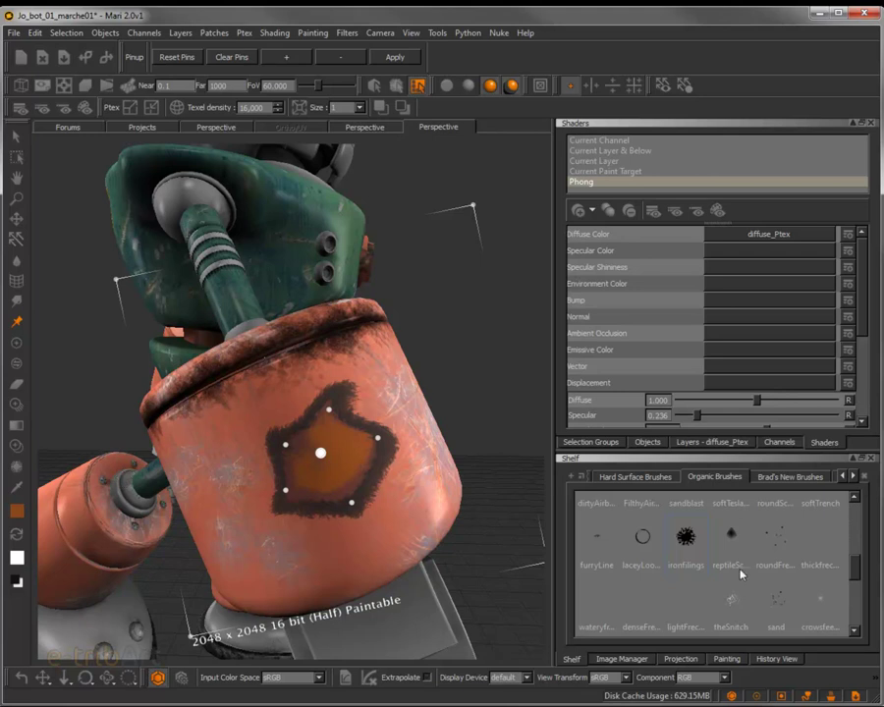
# Open the projection settings and expand the Painting and Projection groups to examine their options.
pyautogui.click(669, 659)
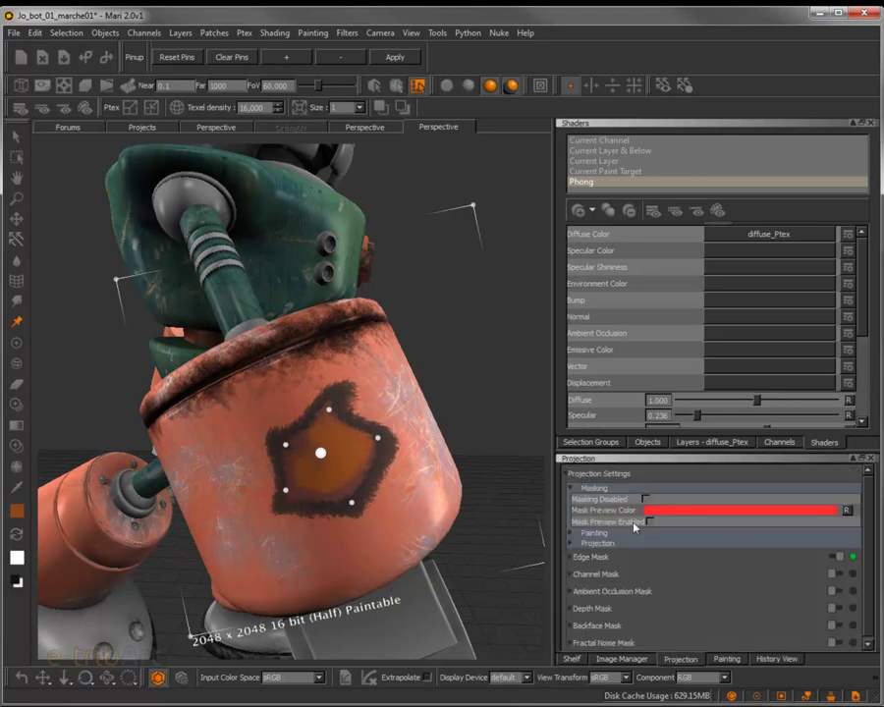
pyautogui.click(586, 533)
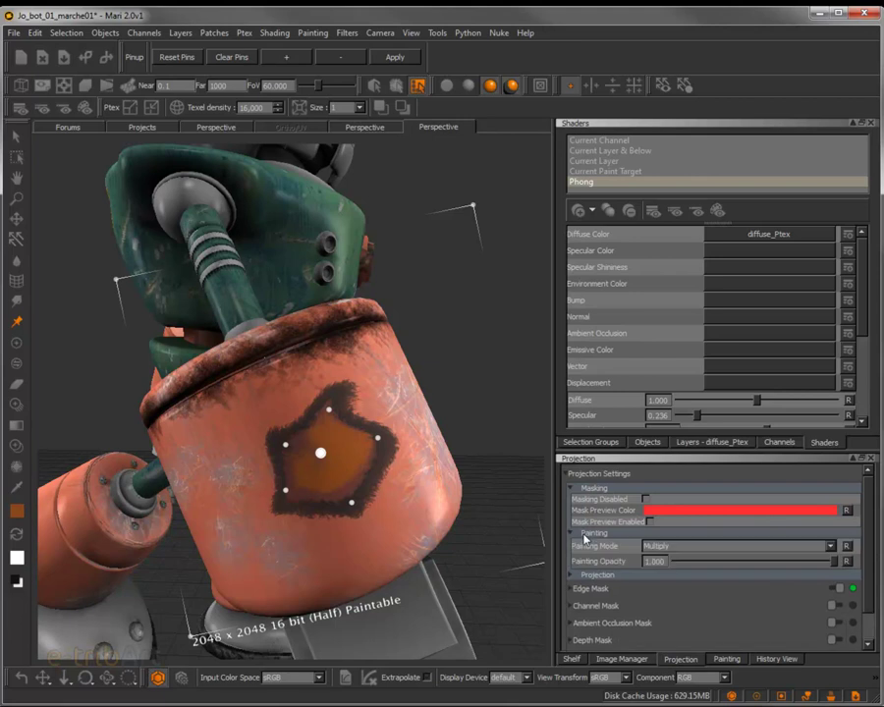
pyautogui.click(589, 576)
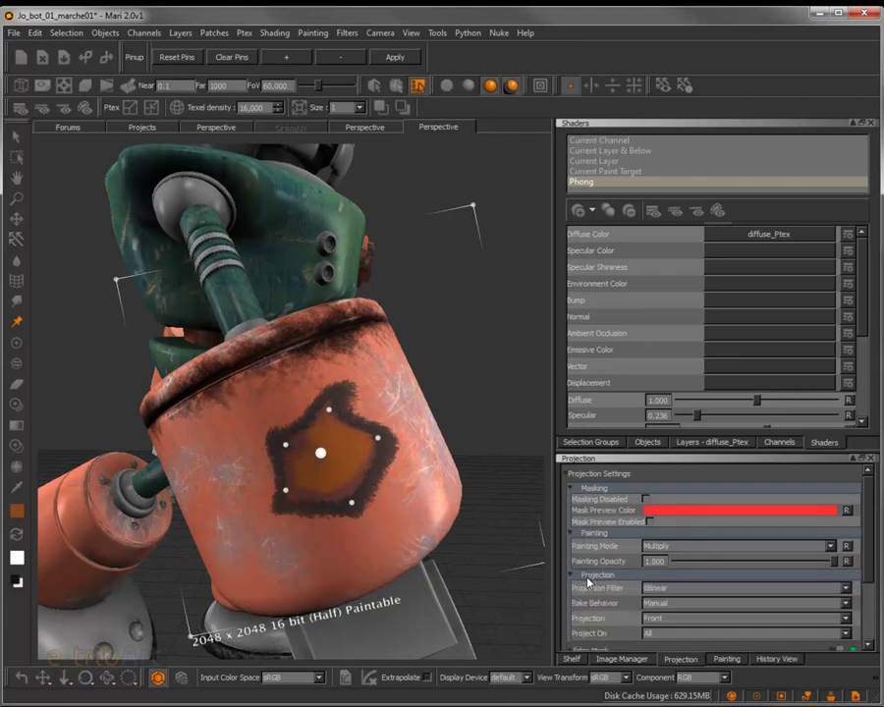
pyautogui.scroll(-3, 621, 584)
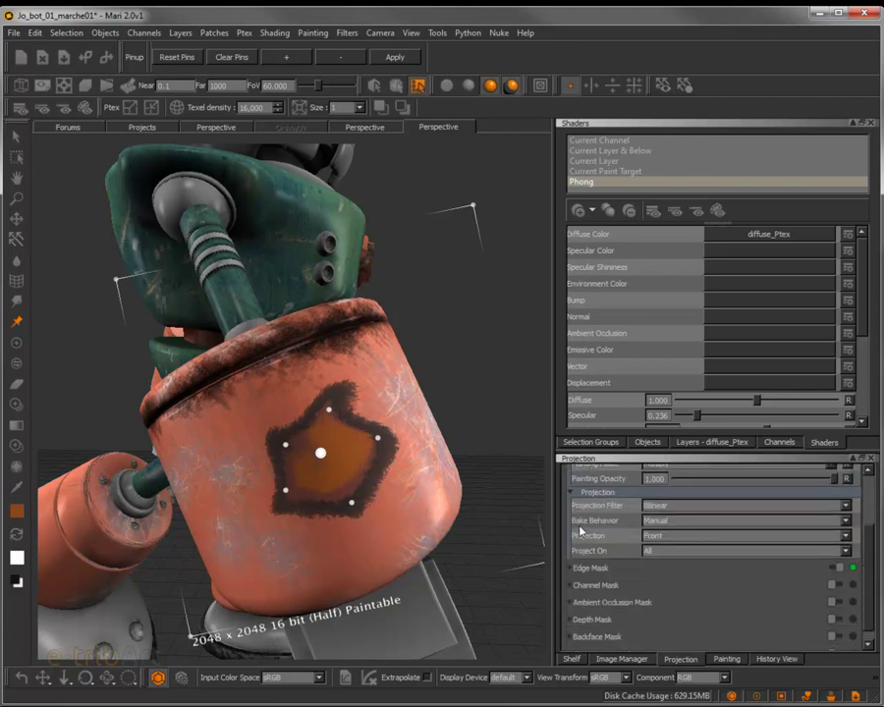